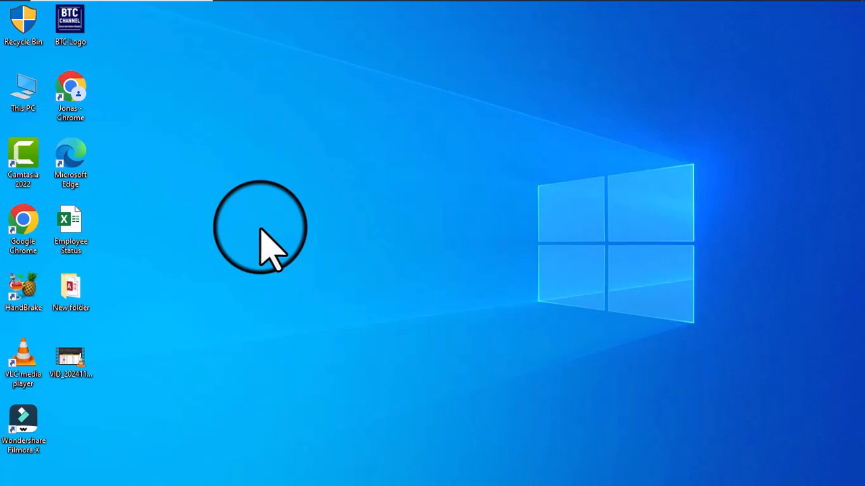
Cycle through the open windows in the task switcher and switch to File Explorer.
mouse_move(411, 13)
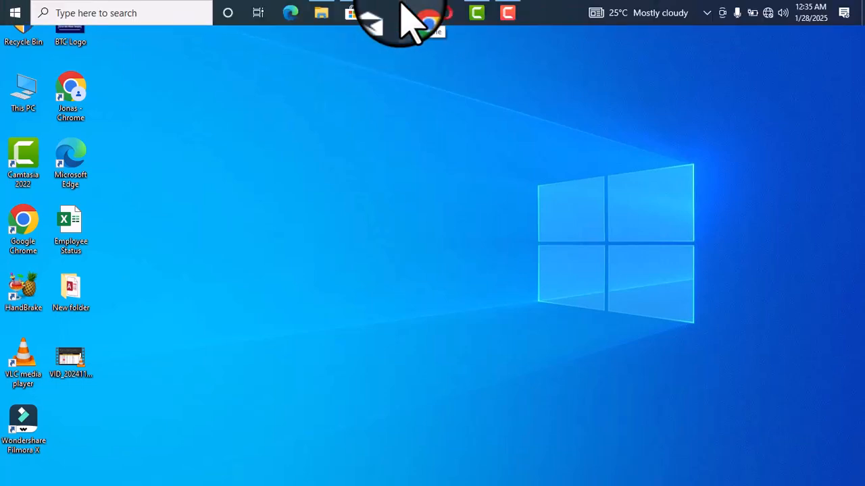
click(315, 11)
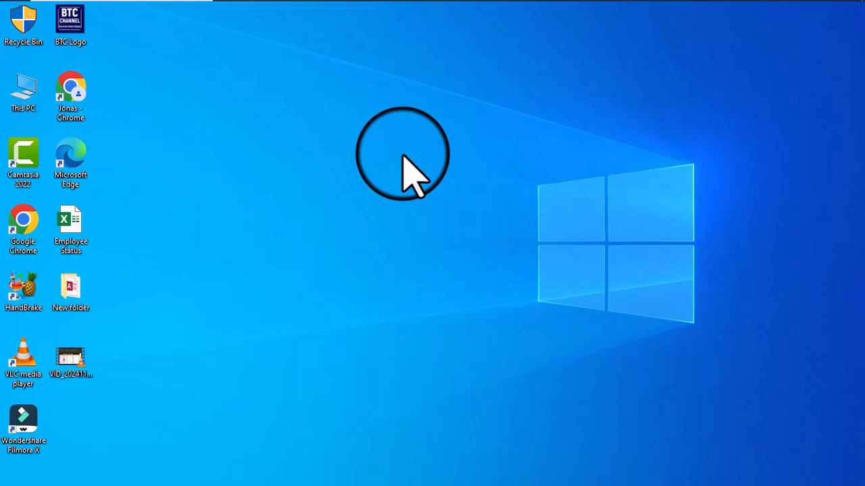
key(alt+Tab)
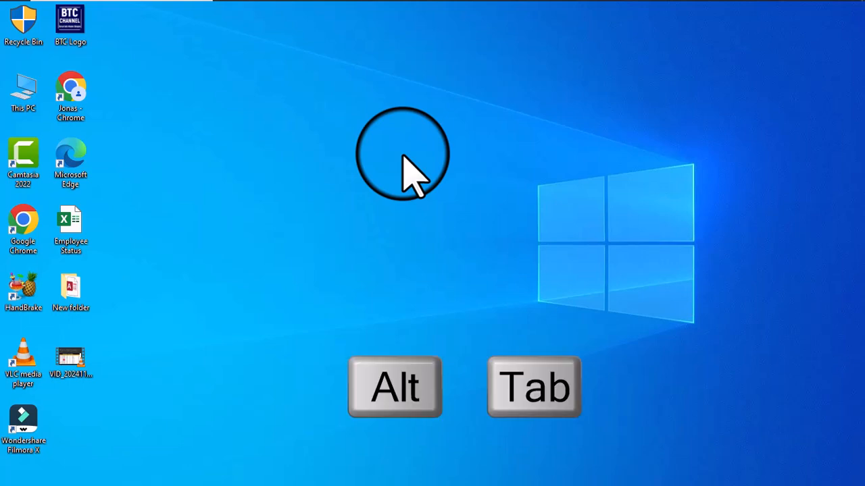
key(alt+Tab)
key(alt+Tab)
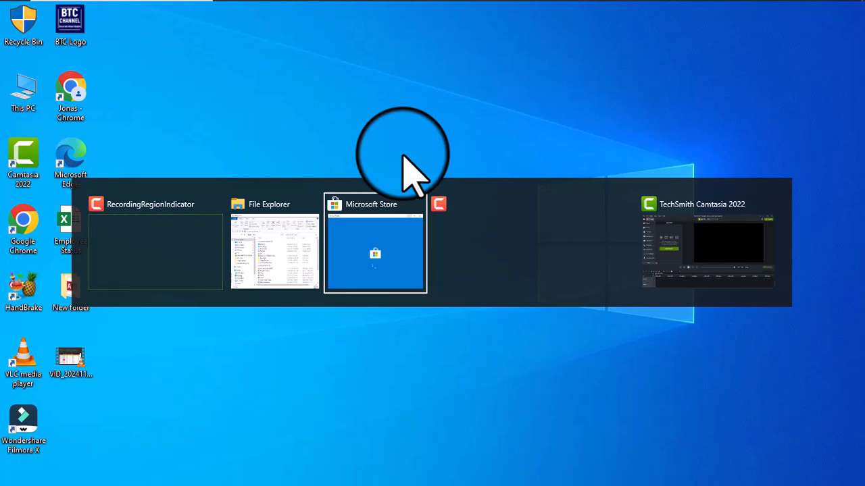
key(alt+Tab)
key(alt+Tab)
key(alt+Tab)
key(alt+Tab)
key(alt+Tab)
key(alt+Tab)
key(alt+Tab)
key(alt+Tab)
key(alt+Tab)
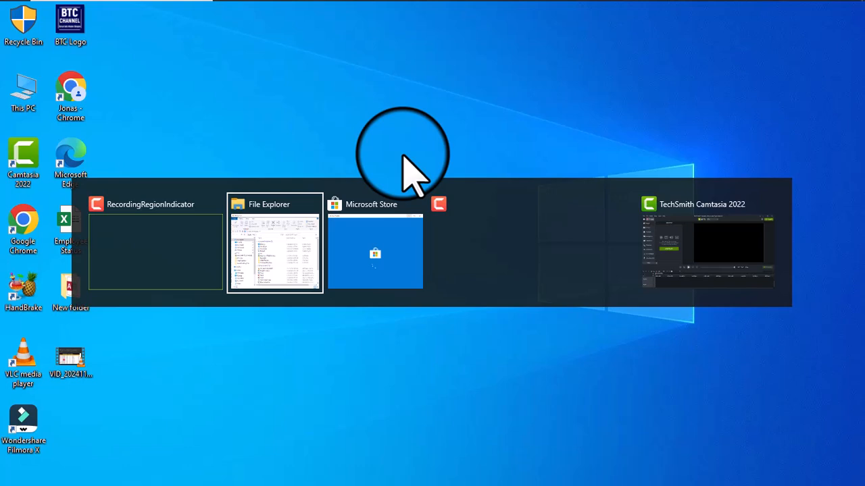
key(alt+Tab)
key(alt+Tab)
key(alt+Tab)
key(alt+Tab)
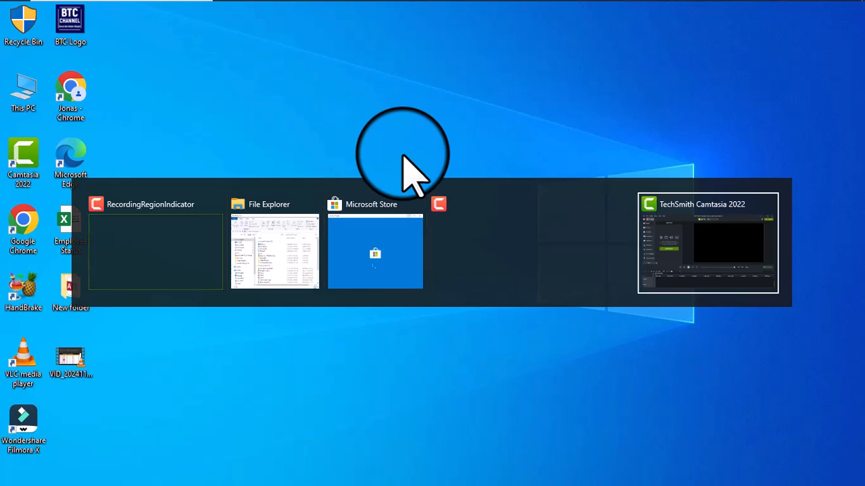
key(alt+Tab)
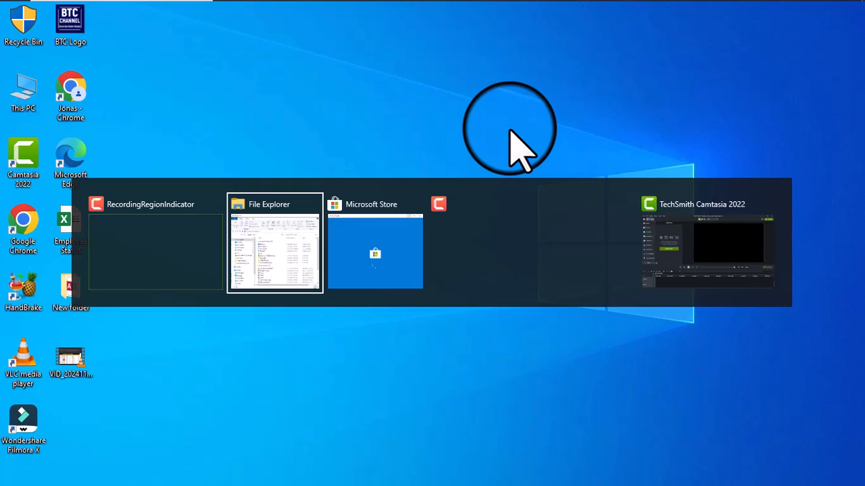
key(alt+Tab)
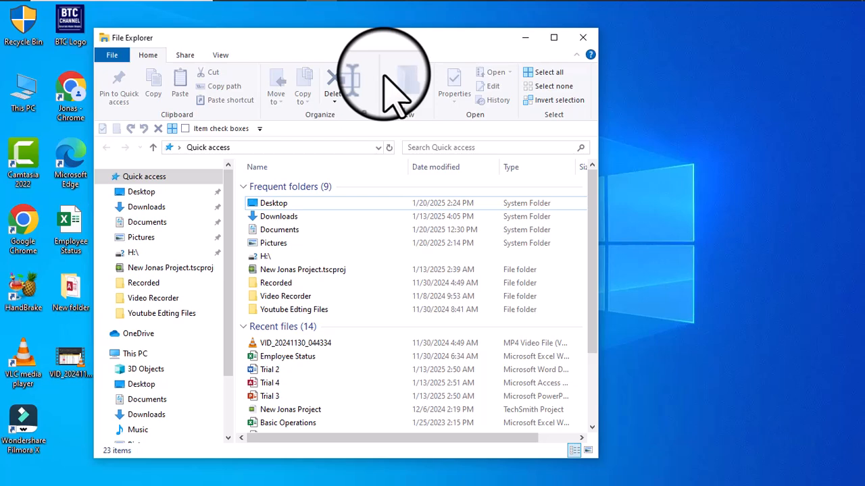
Open a second File Explorer window and spread the two windows apart so both can be seen.
key(ctrl+n)
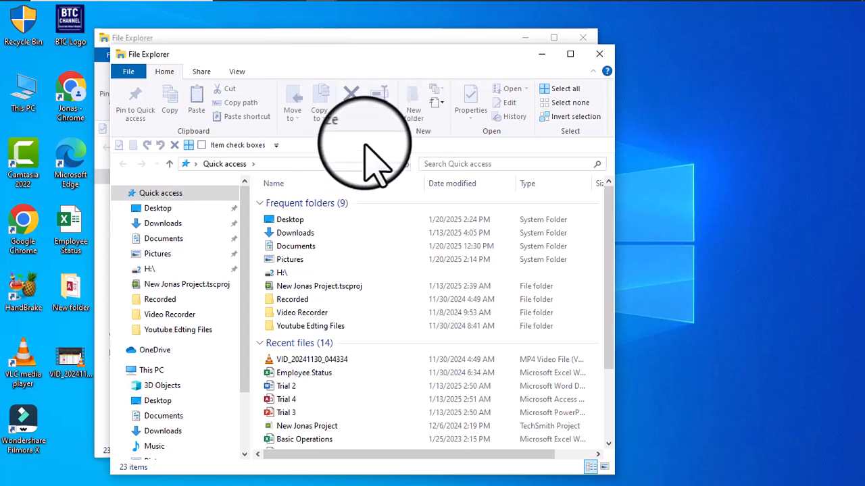
drag(324, 62, 558, 63)
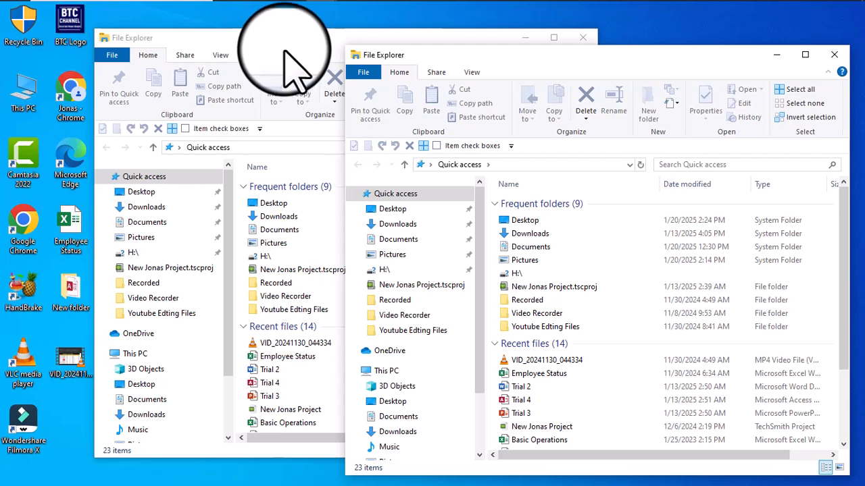
click(280, 71)
drag(309, 38, 217, 53)
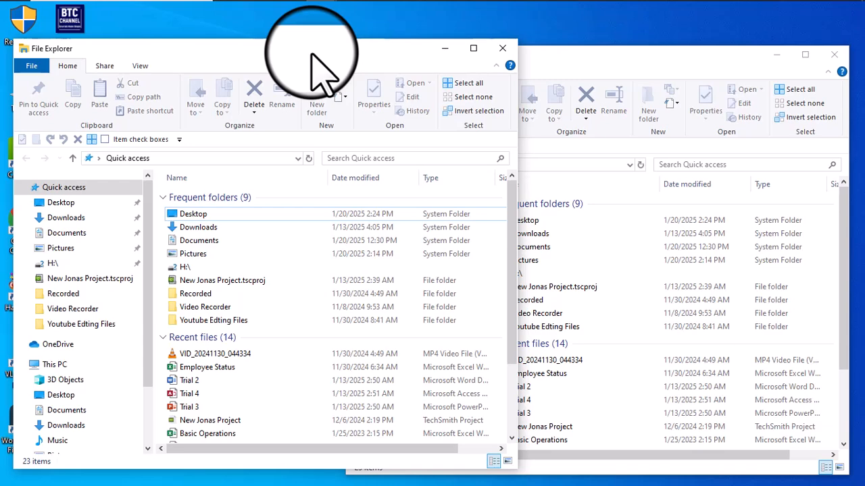
Close both File Explorer windows to return to the empty desktop.
key(alt+F4)
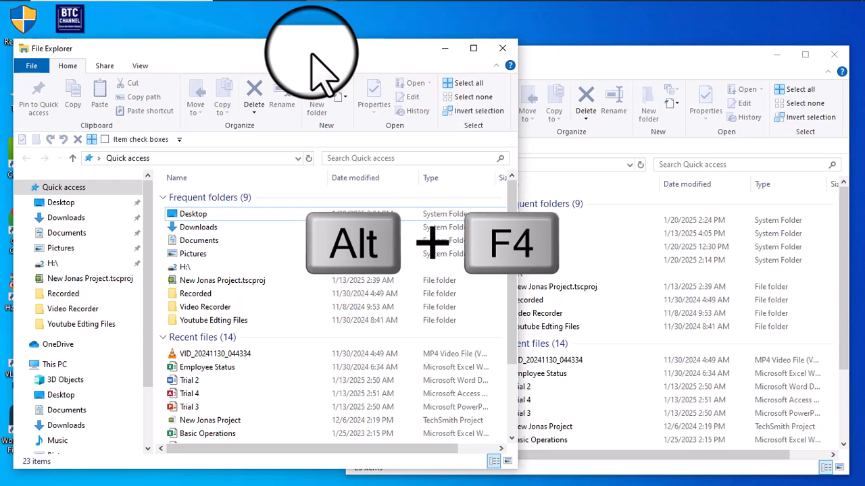
key(alt+F4)
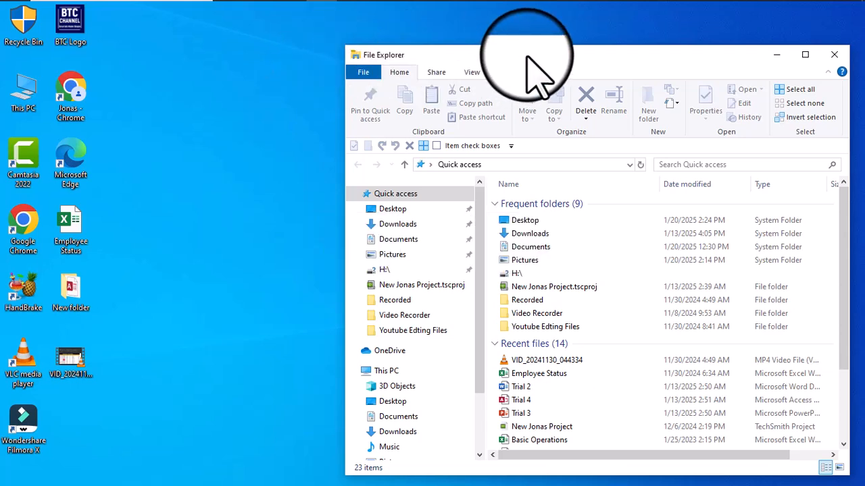
key(alt+F4)
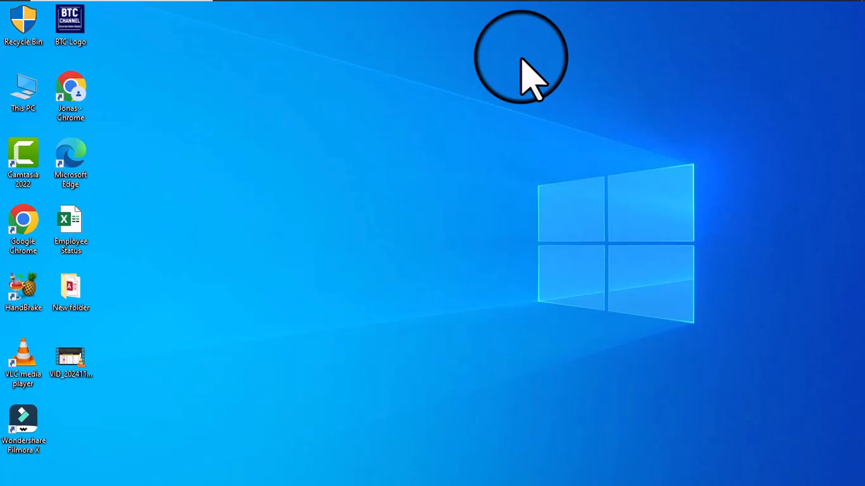
Open a new File Explorer window and go to the Downloads folder.
mouse_move(372, 7)
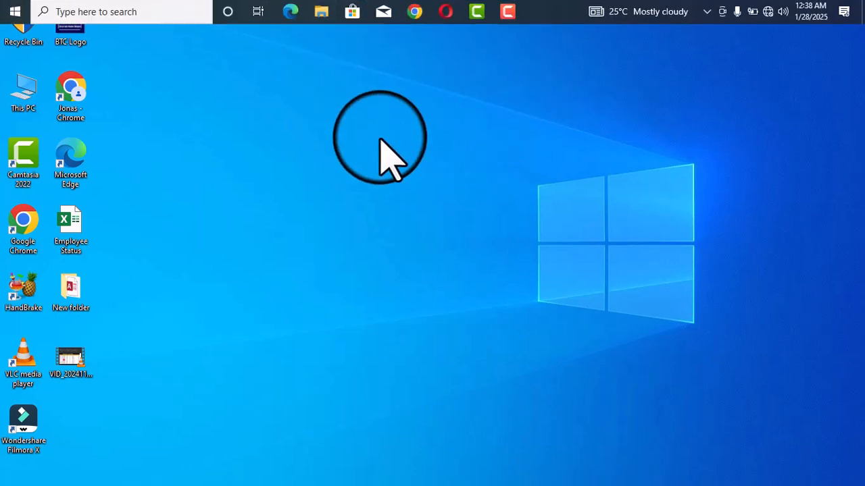
key(super+e)
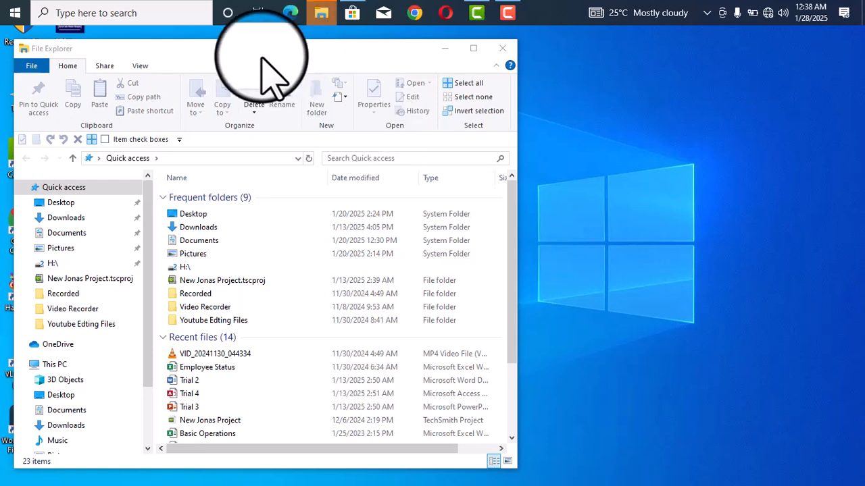
click(68, 223)
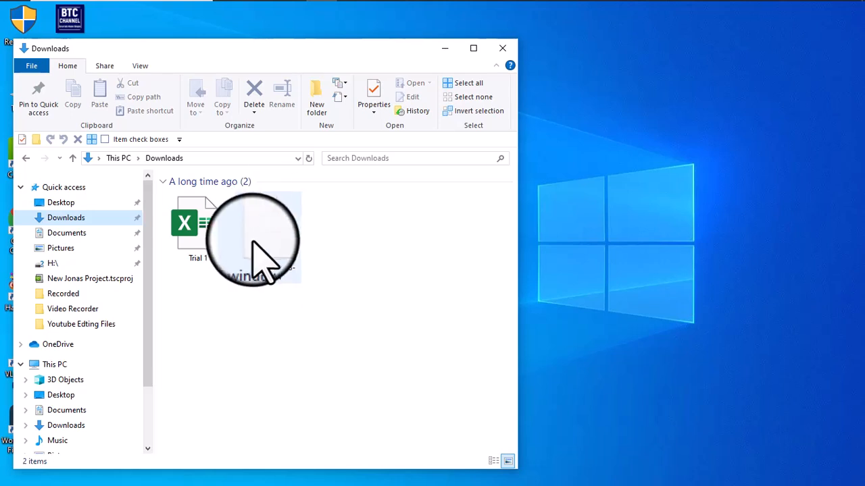
mouse_move(277, 238)
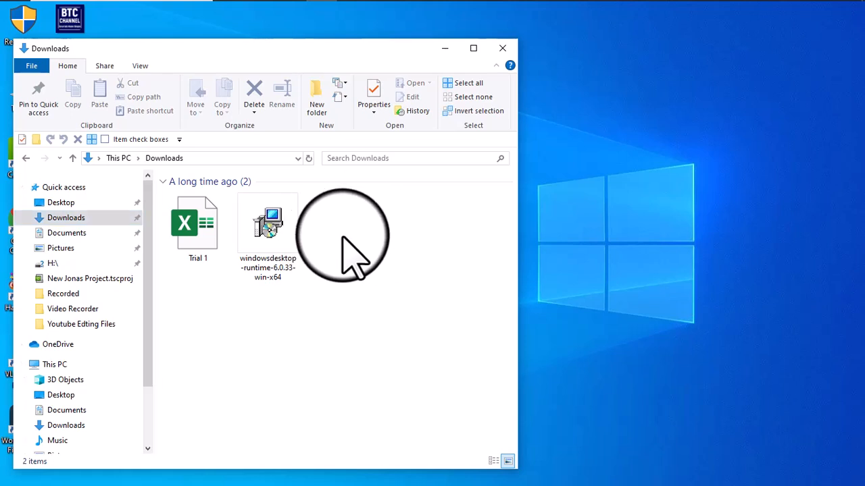
Create a new folder in Downloads and name it with the person's name.
key(ctrl+shift+n)
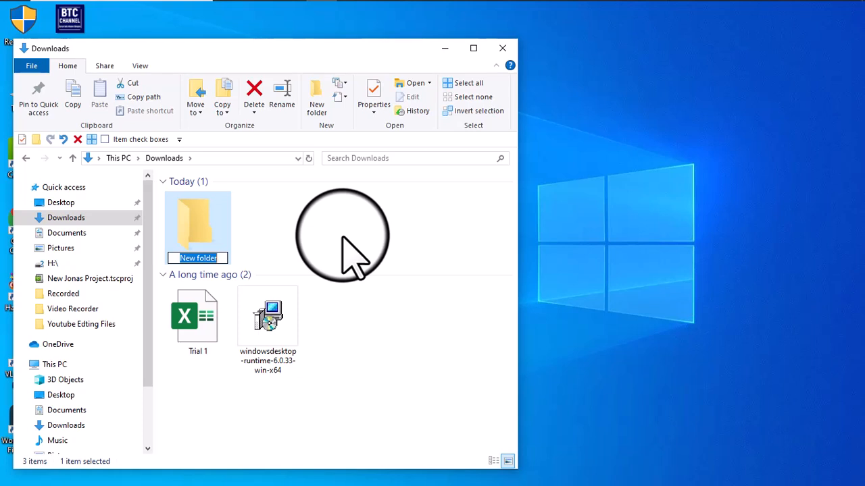
text(Banahene)
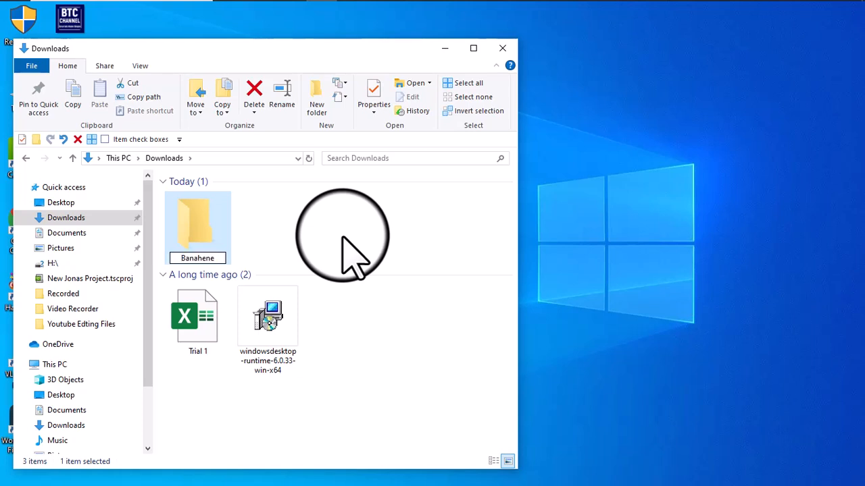
key(Return)
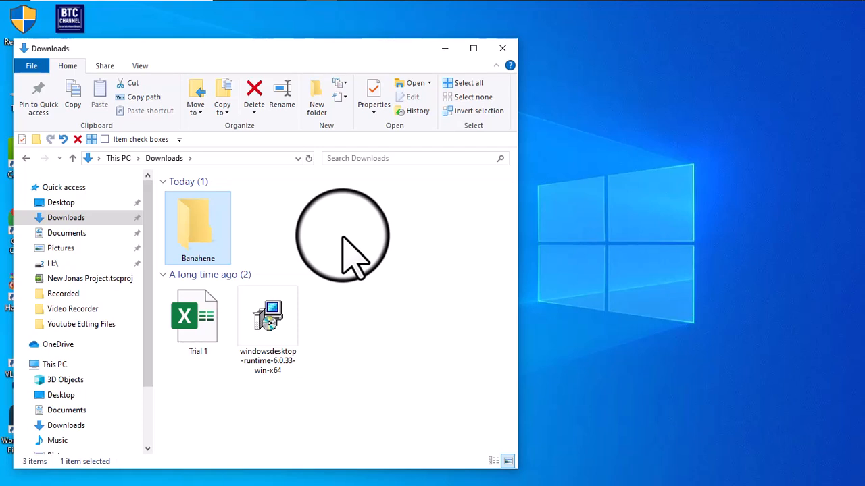
Create two more folders in Downloads, named tutorial and Collections.
key(ctrl+shift+n)
text(tutorial)
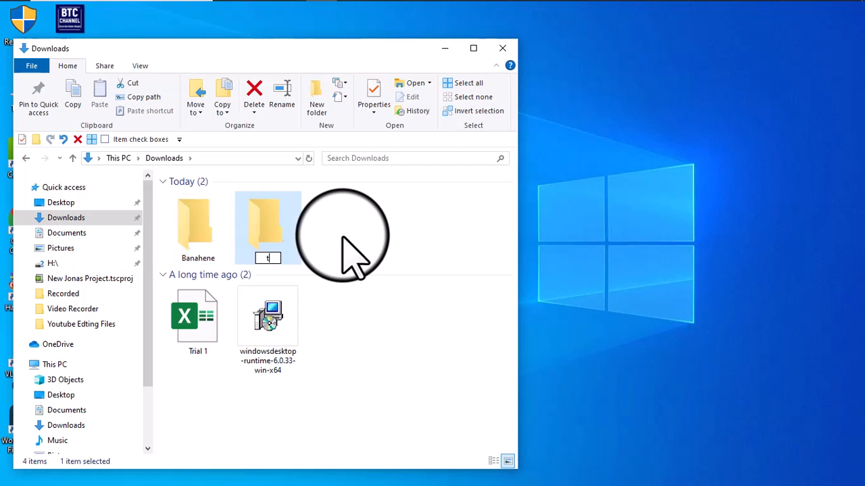
key(Return)
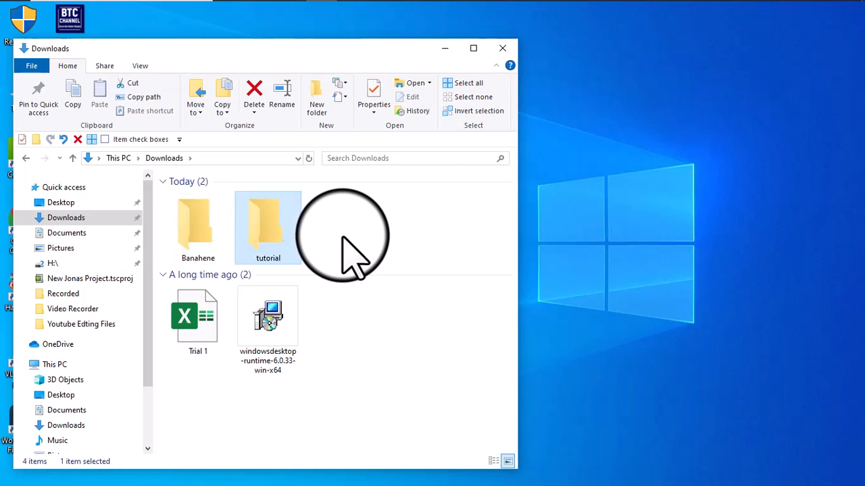
key(ctrl+shift+n)
text(Collections)
key(Return)
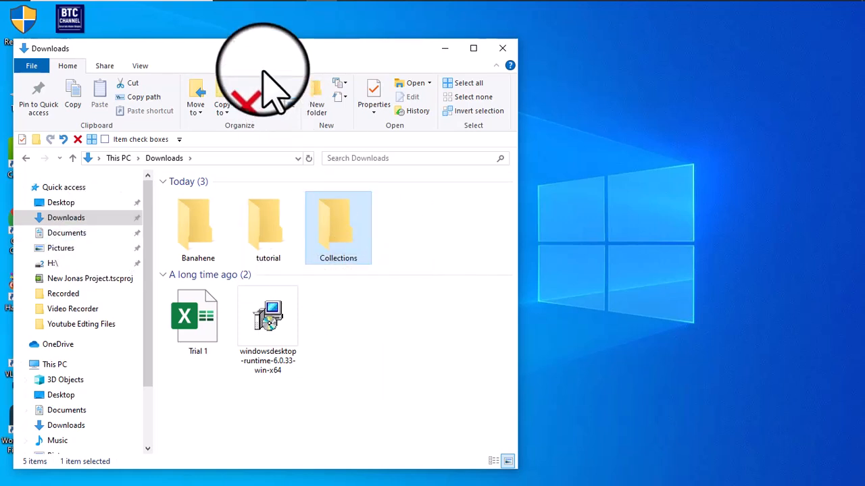
Move the Downloads window clear of the desktop icons and permanently delete the tutorial folder.
drag(256, 56, 442, 48)
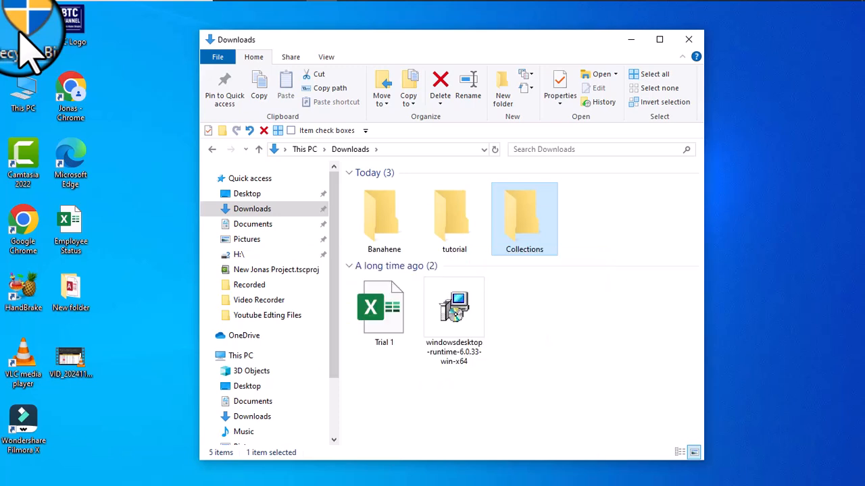
click(444, 224)
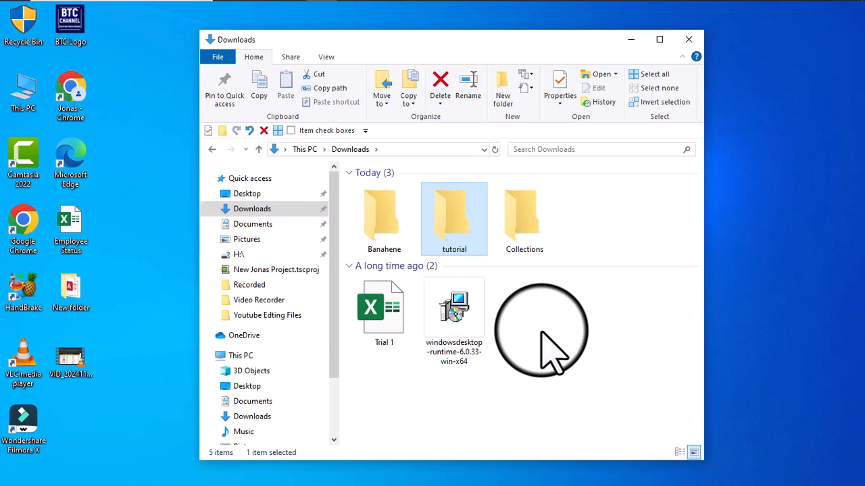
key(shift+Delete)
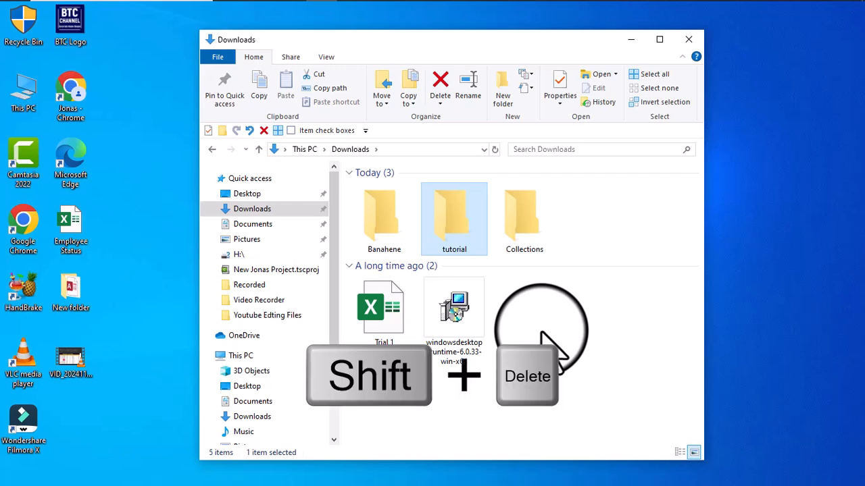
key(shift+Delete)
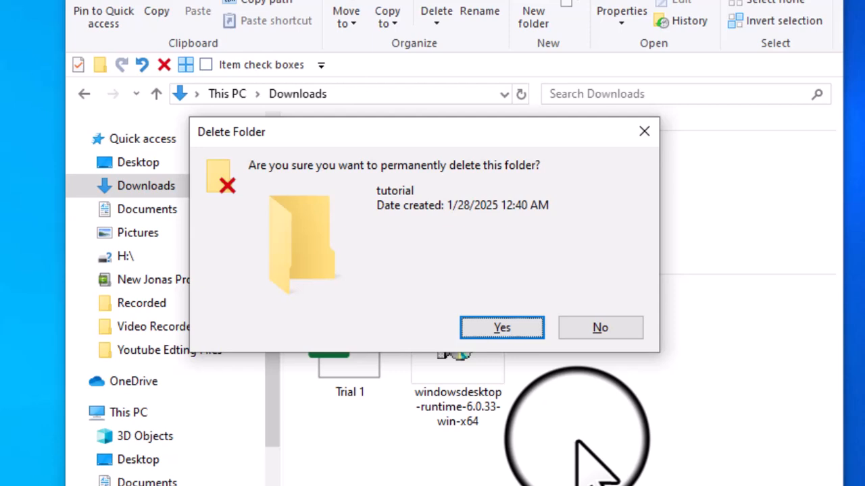
key(Return)
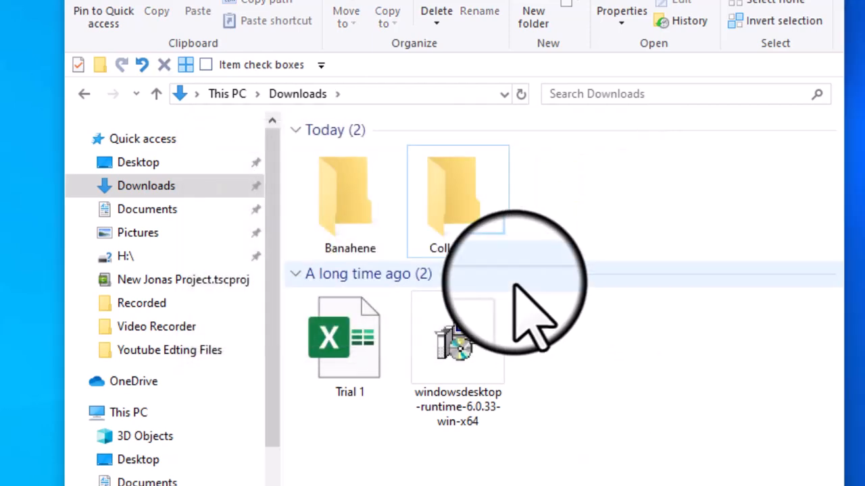
Delete the Collections folder from Downloads to the Recycle Bin.
click(488, 251)
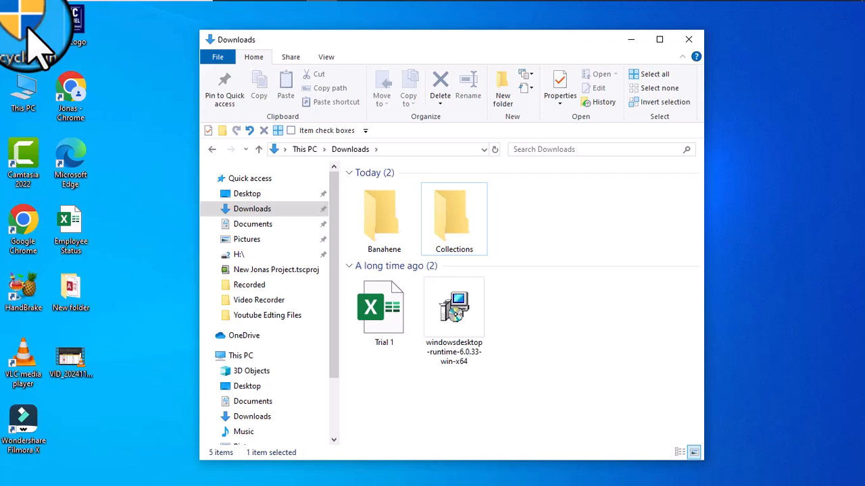
click(442, 219)
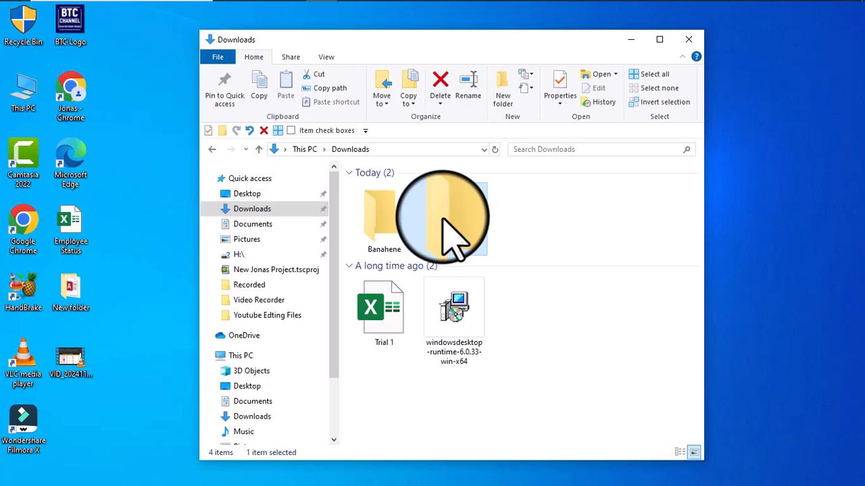
key(ctrl+d)
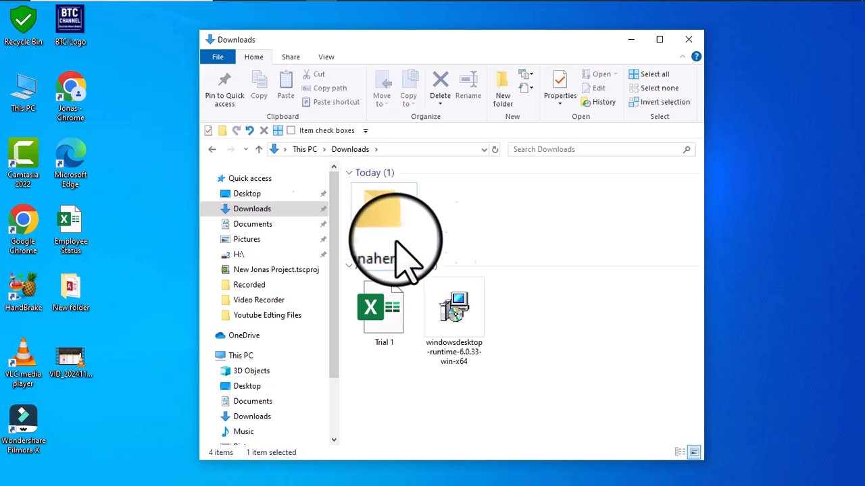
Open the Recycle Bin and restore the Collections folder to its original location.
double_click(26, 31)
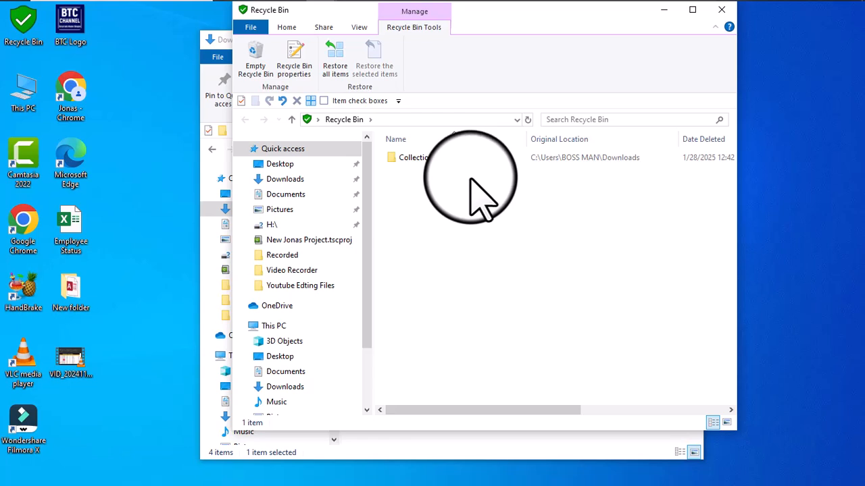
click(432, 162)
right_click(432, 166)
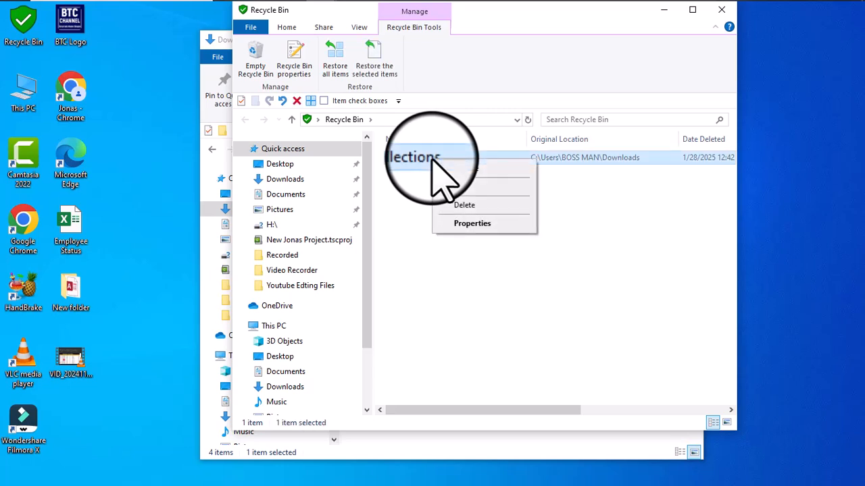
click(489, 177)
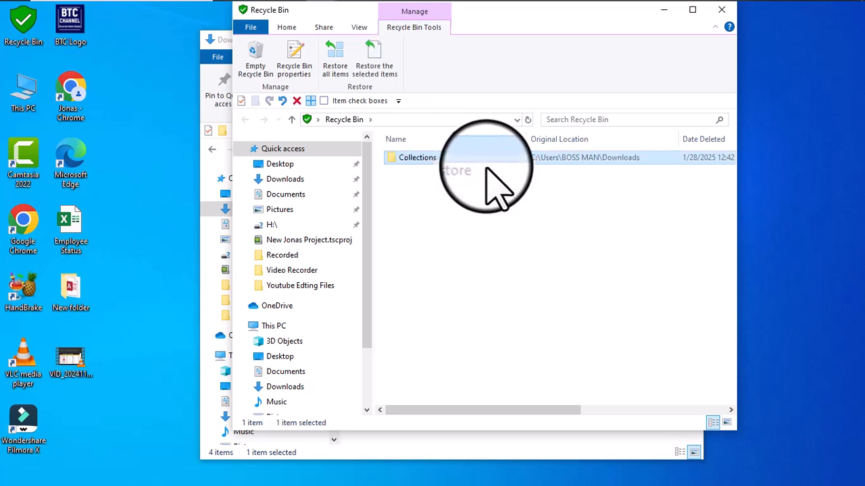
Close the Recycle Bin window and refresh the contents of the Downloads folder.
click(722, 10)
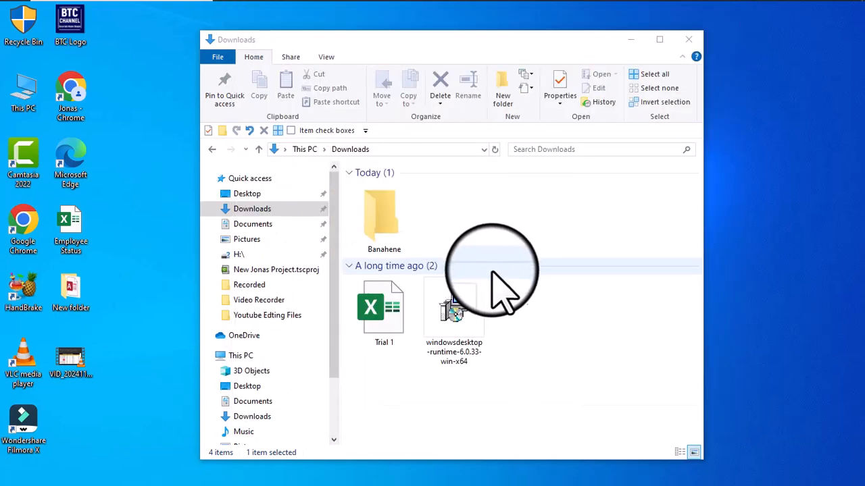
right_click(557, 327)
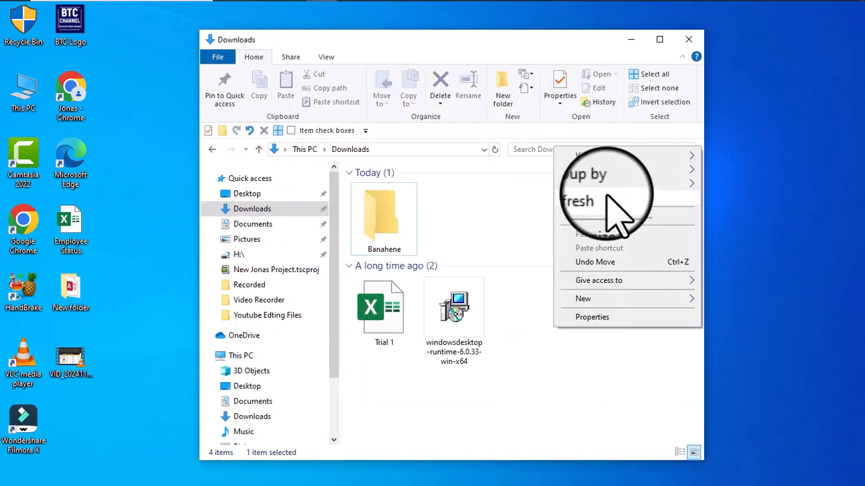
click(600, 198)
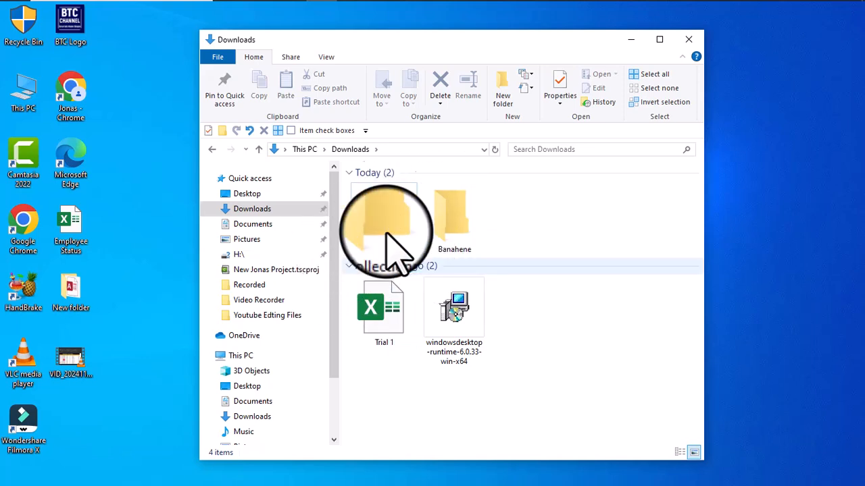
Reposition the Downloads window, select all of its items, and select all the desktop icons.
drag(435, 43, 454, 40)
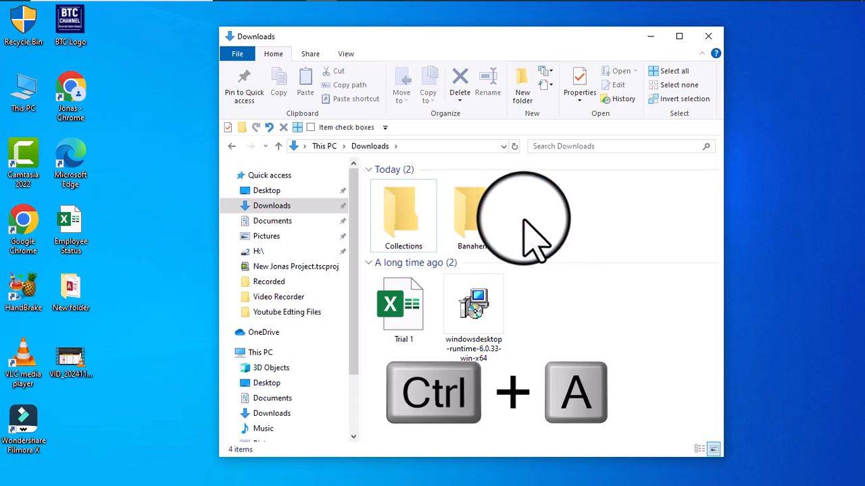
key(ctrl+a)
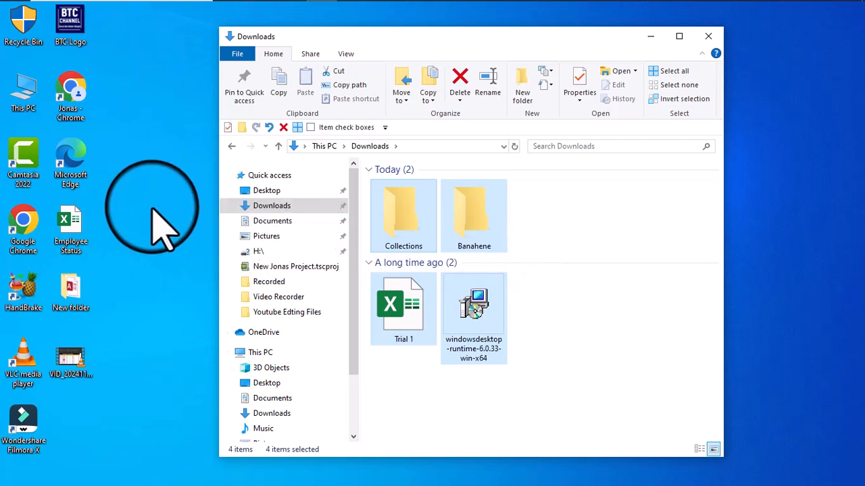
click(120, 86)
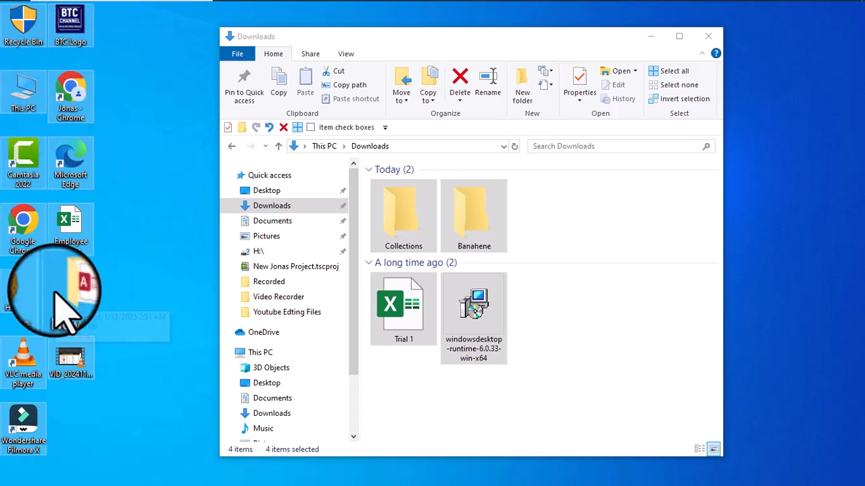
drag(75, 110, 177, 129)
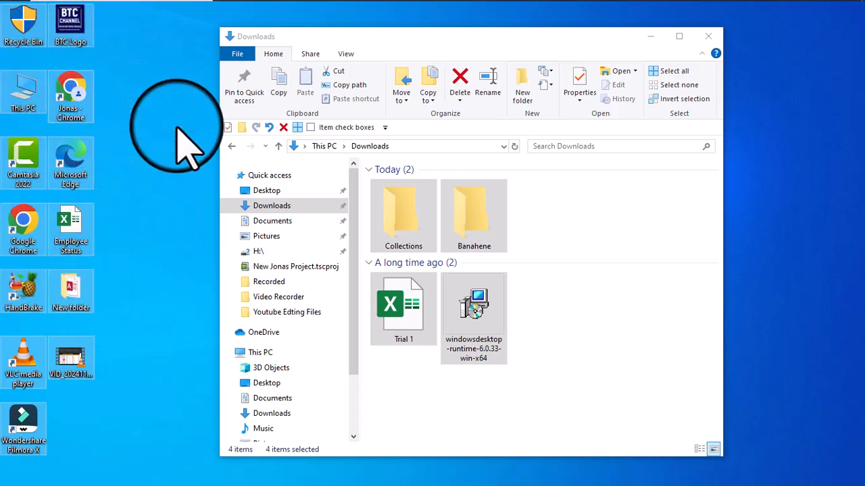
View the options available for the selected desktop icons, including the Send to destinations, and dismiss them.
right_click(67, 37)
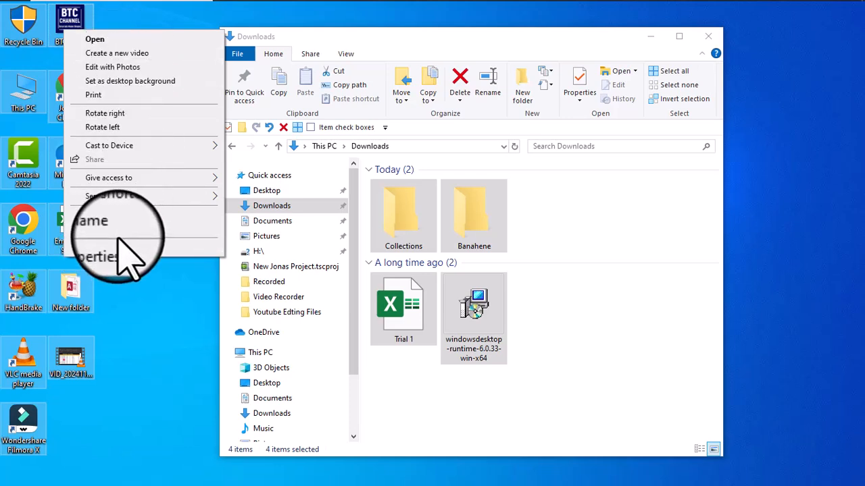
mouse_move(68, 196)
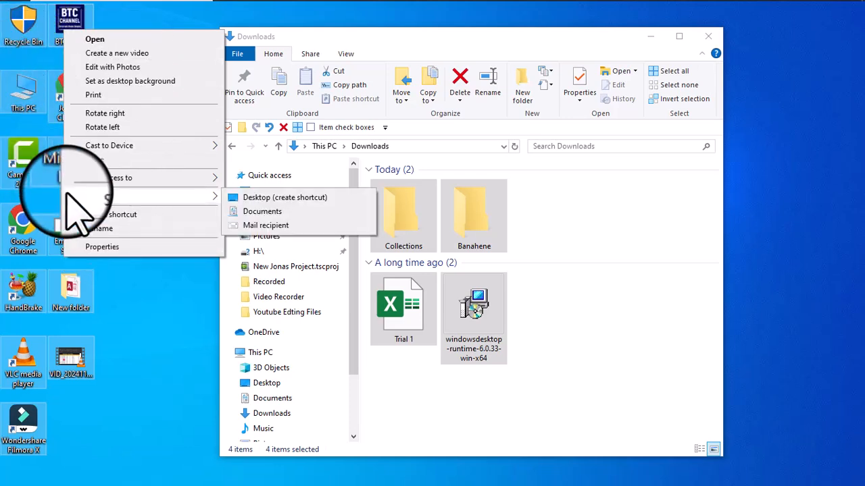
mouse_move(112, 179)
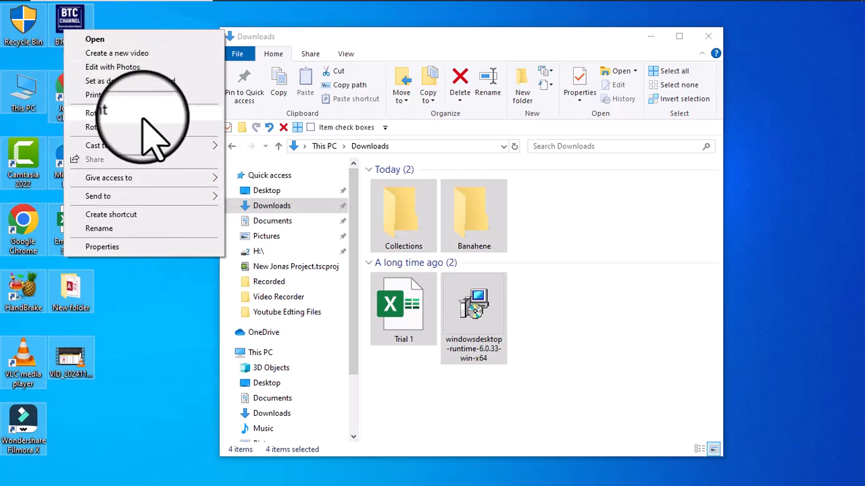
key(Escape)
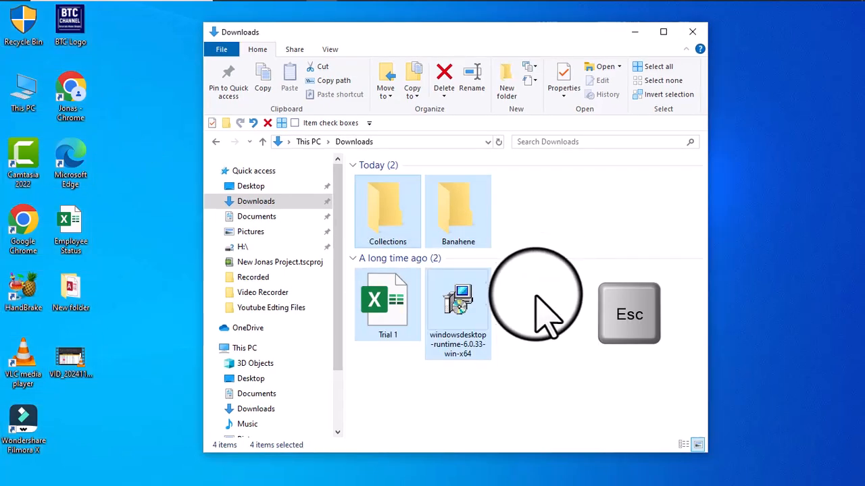
Copy the folder next to Collections and paste a duplicate of it into Downloads.
click(442, 208)
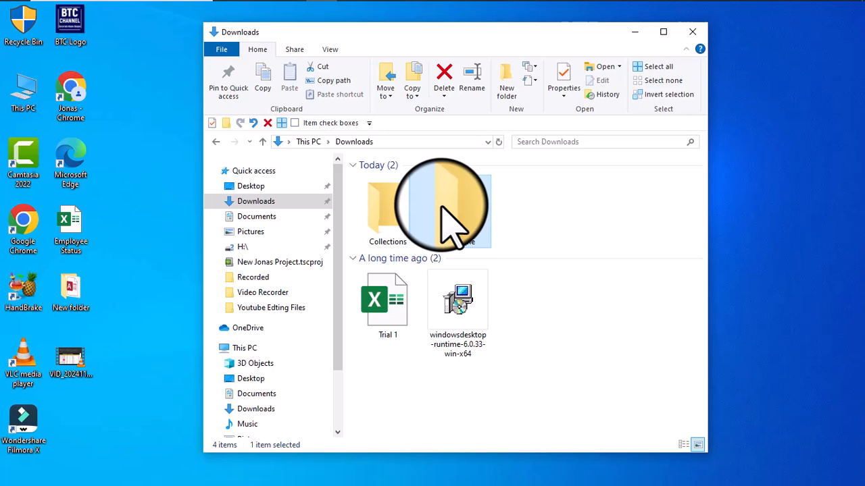
key(ctrl+c)
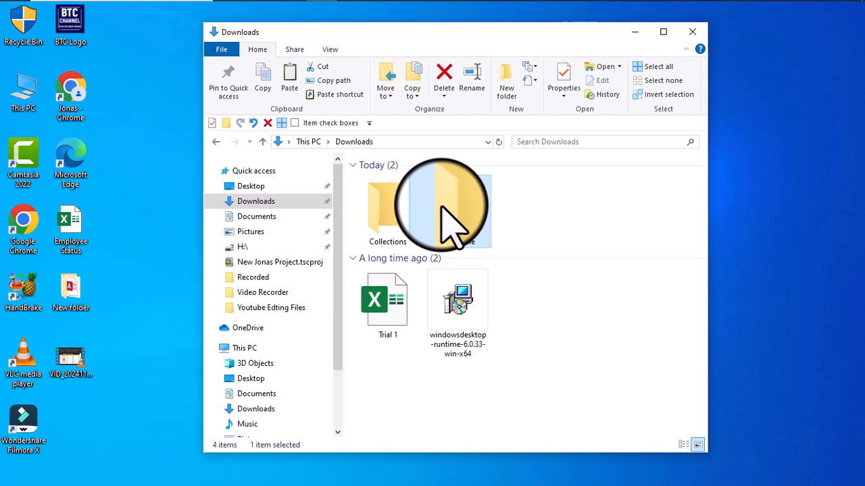
click(543, 200)
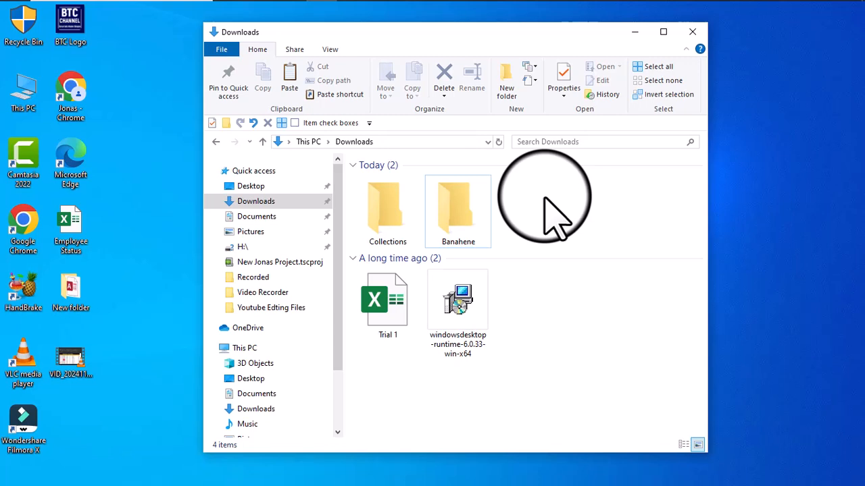
key(ctrl+v)
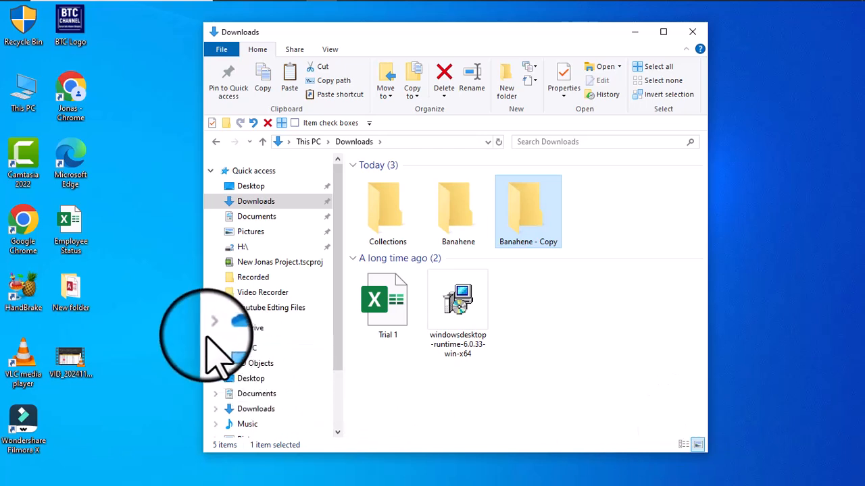
Capture the full screen to a file and view Screenshot (7) from the Screenshots folder in Pictures, closing the viewer when done.
key(super+Print)
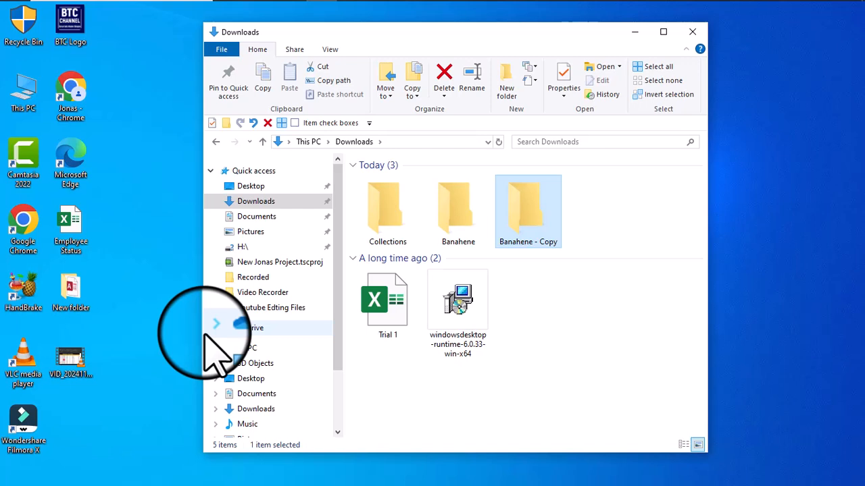
click(264, 233)
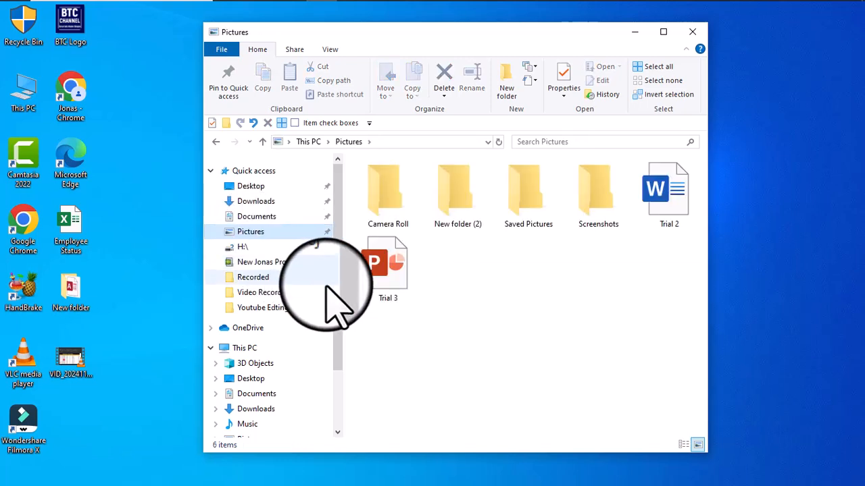
double_click(594, 200)
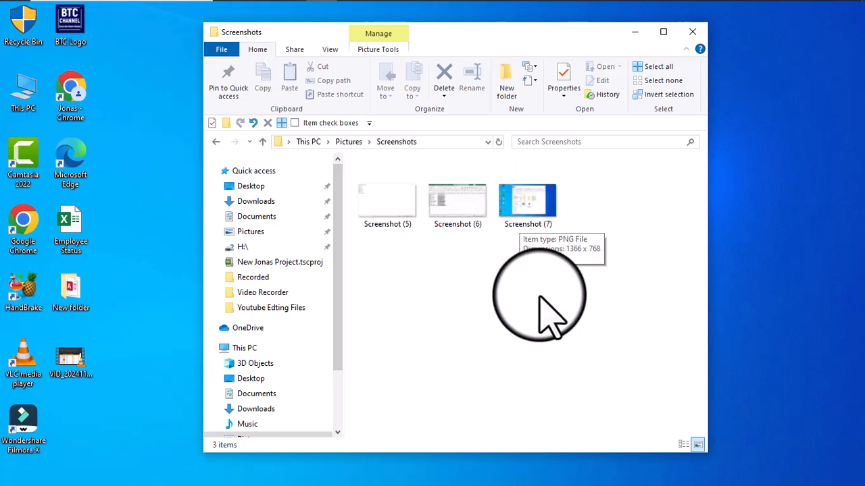
double_click(523, 198)
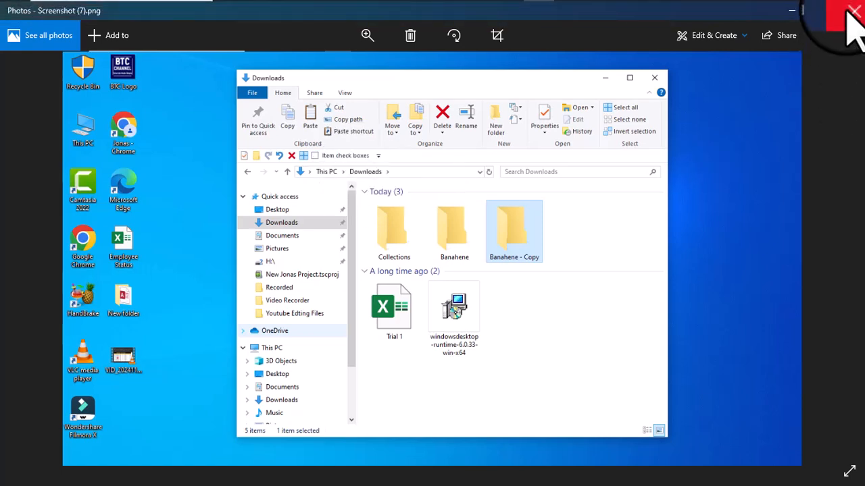
click(849, 10)
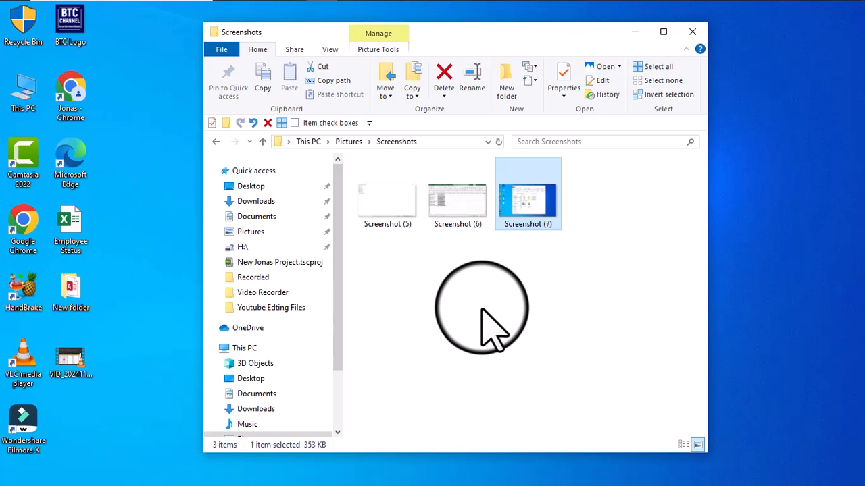
Activate the Screenshots folder's search field twice, returning to the file list in between, and exit search mode.
key(ctrl+f)
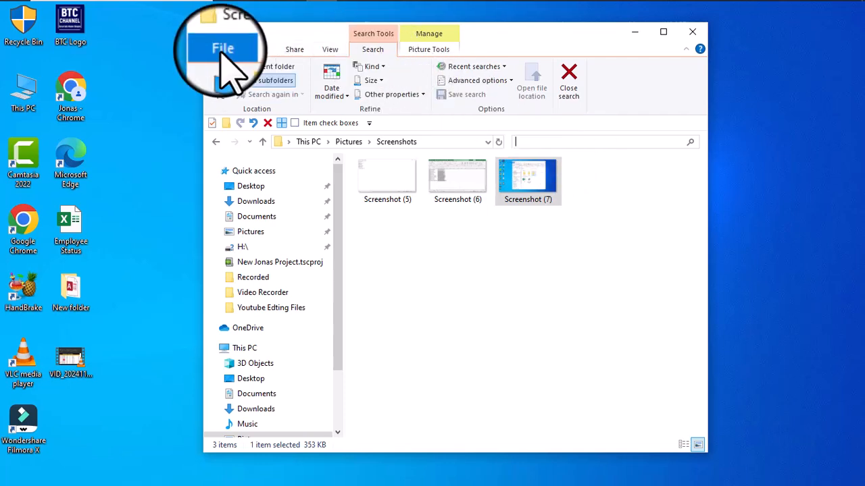
click(542, 141)
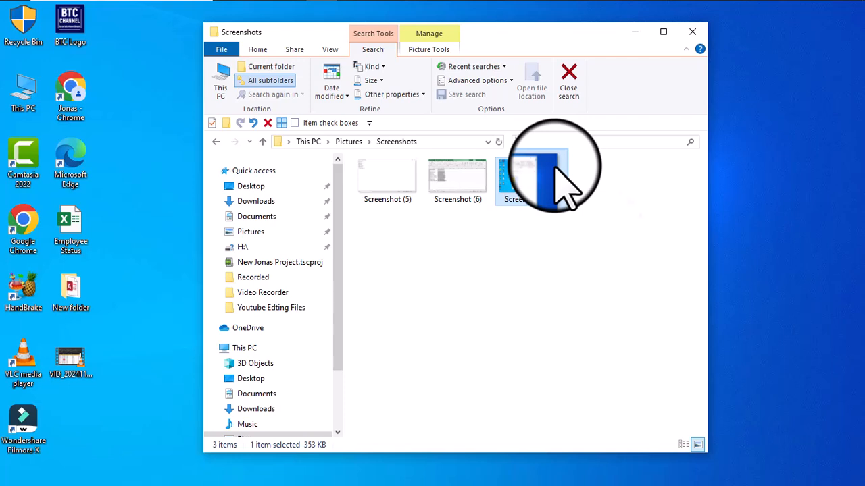
click(556, 165)
key(F3)
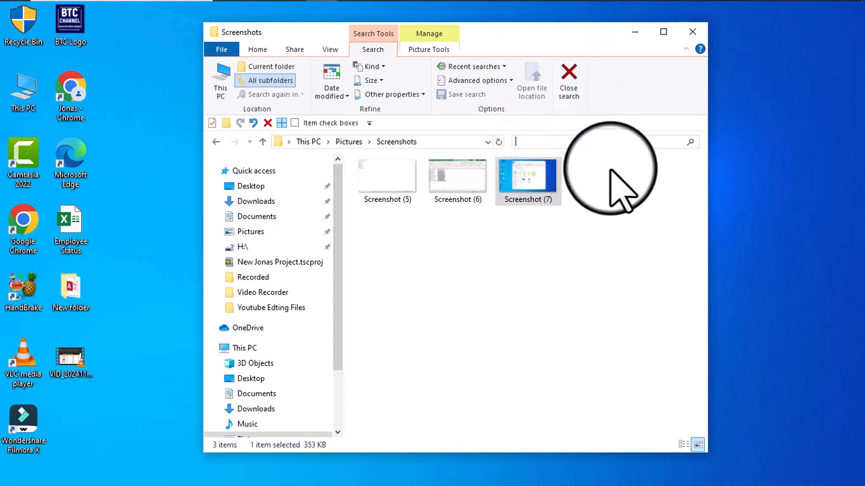
key(Escape)
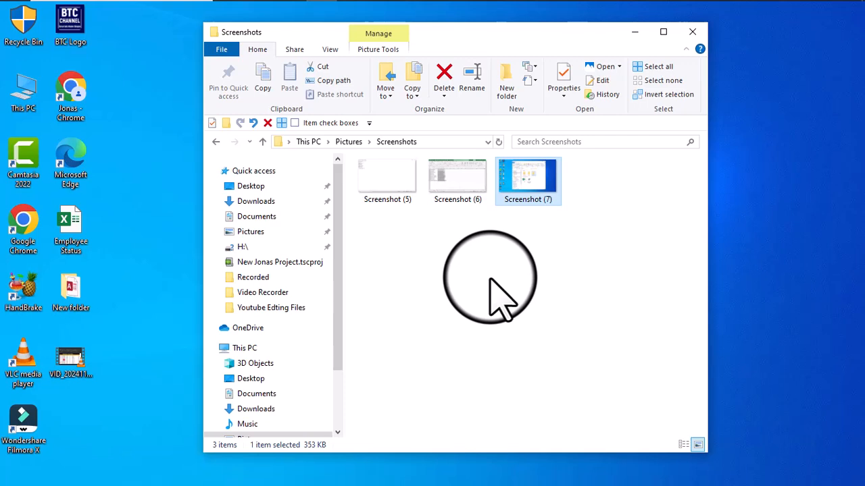
Select the full path of the Screenshots folder and copy it.
key(alt+d)
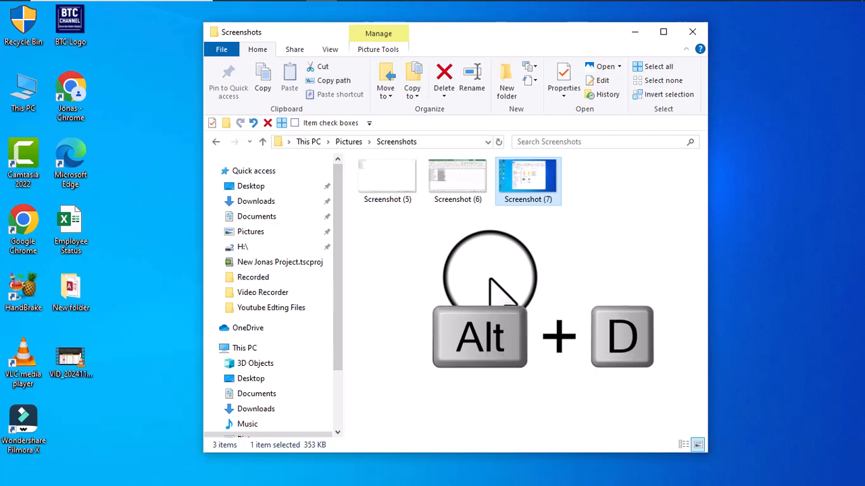
key(alt+d)
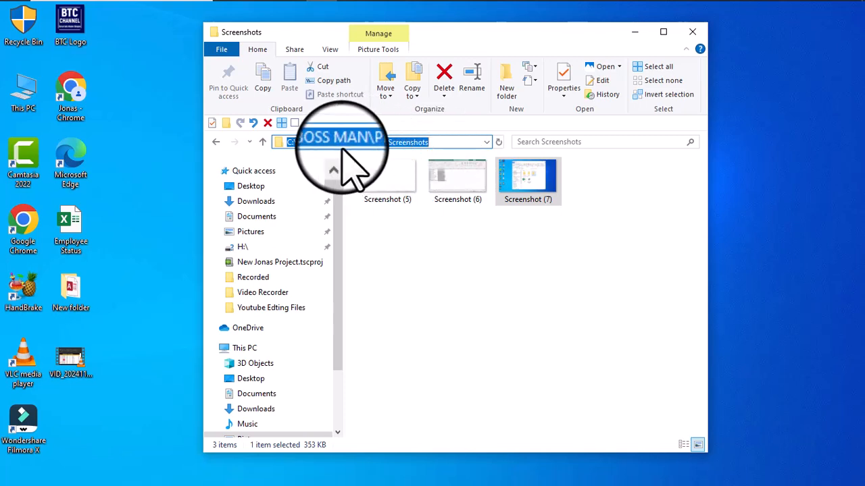
right_click(365, 144)
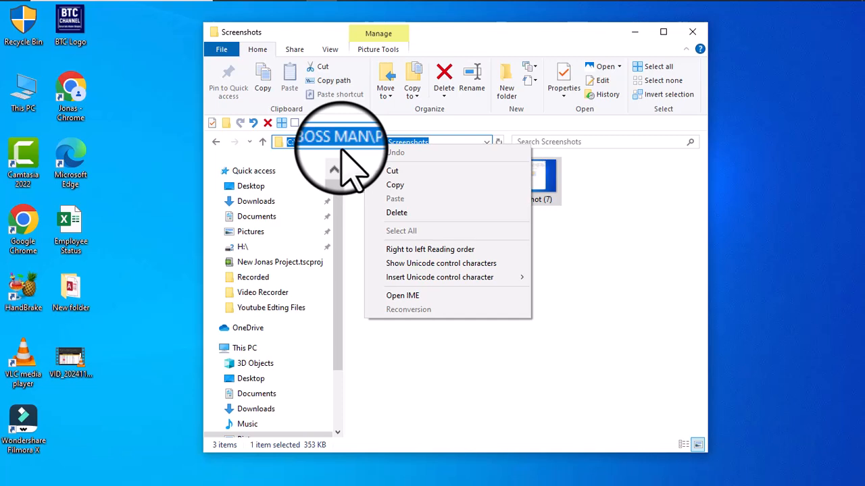
click(432, 186)
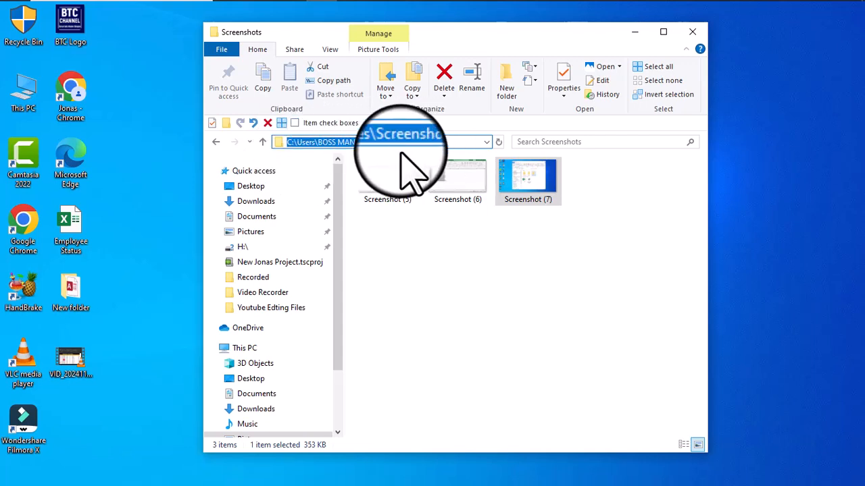
Launch cmd from the Screenshots folder's path and position the Command Prompt window over the lower part of the folder window.
text(cmd)
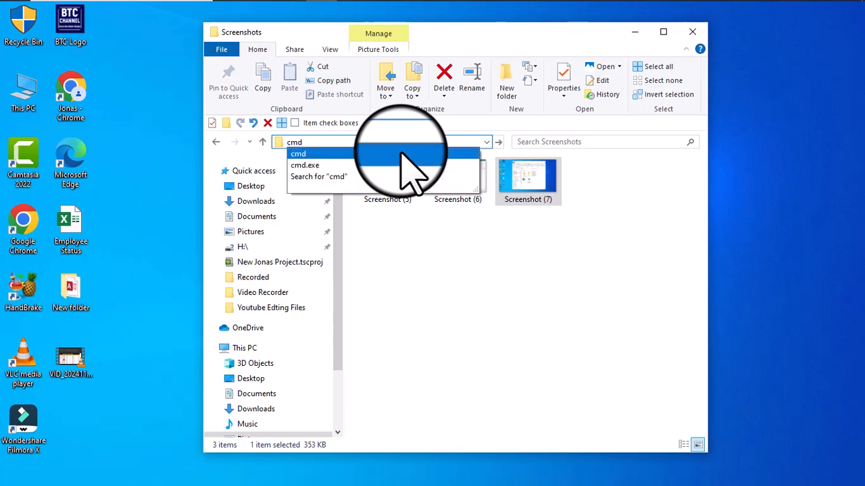
click(400, 154)
key(Return)
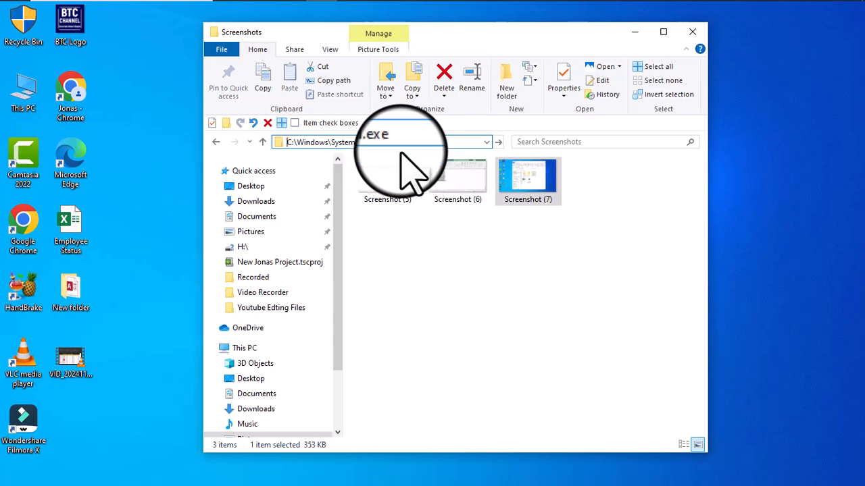
drag(377, 95, 380, 61)
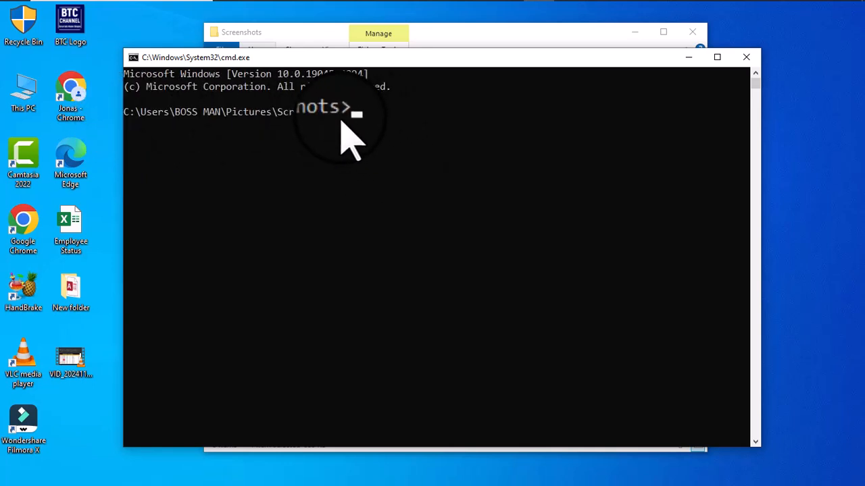
drag(398, 60, 436, 288)
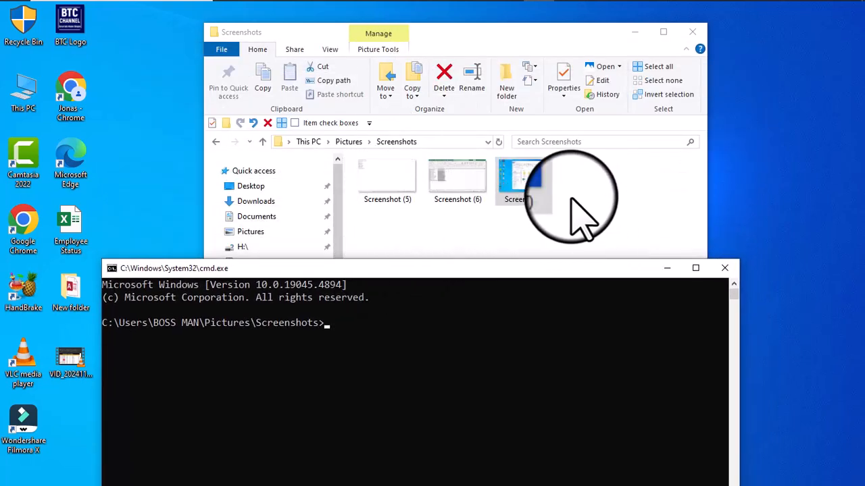
drag(460, 266, 476, 98)
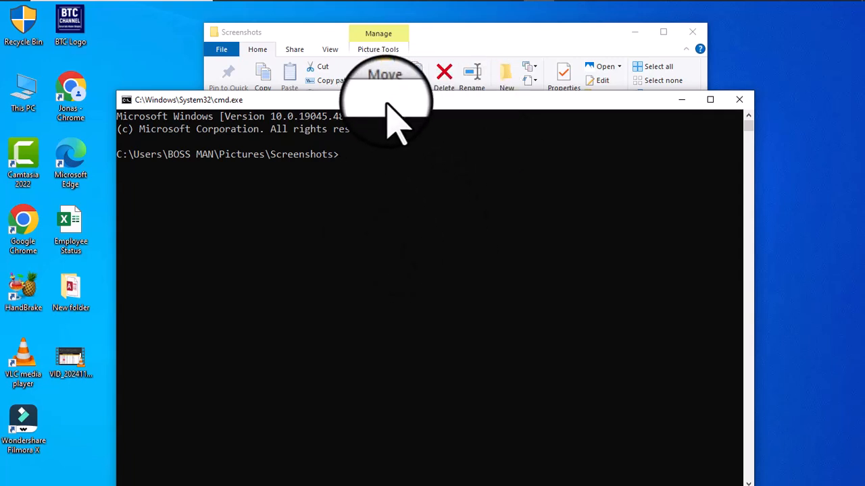
Create three folders named after people inside Screenshots with a single md command.
text(md)
text(Mavis Jonas Jessica)
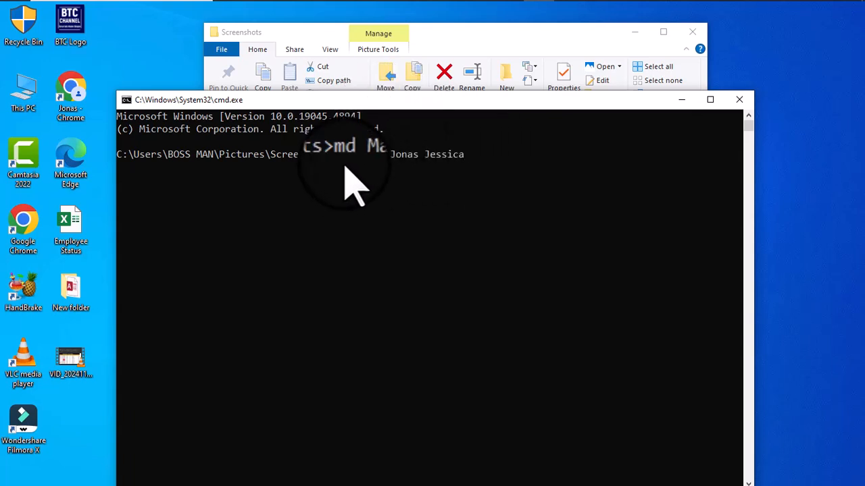
key(Return)
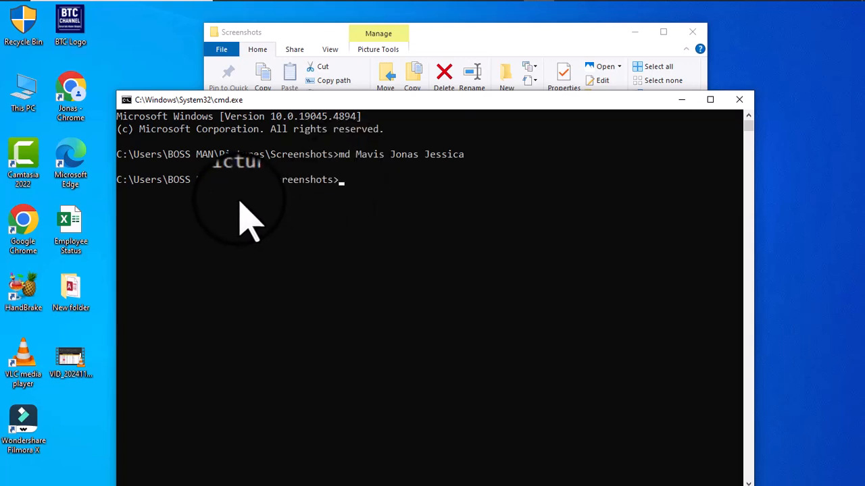
Close the Command Prompt, then view the properties of Screenshot (7), moving the dialog clear of the file before dismissing it.
click(738, 100)
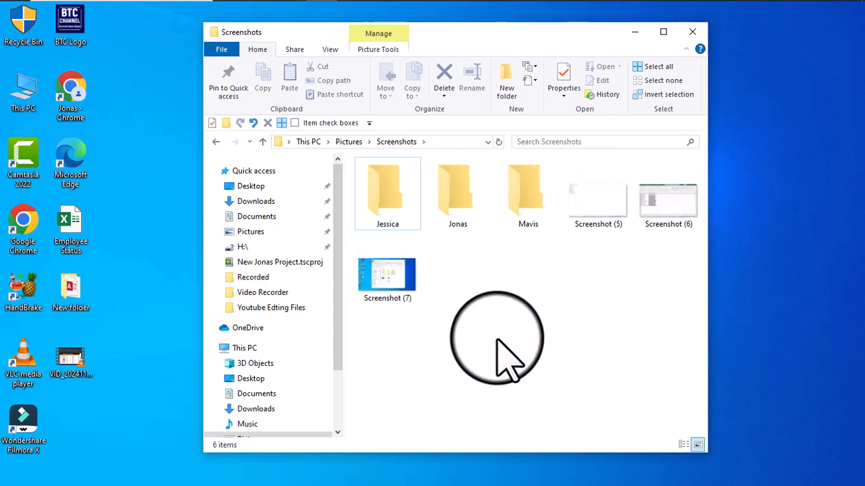
click(392, 284)
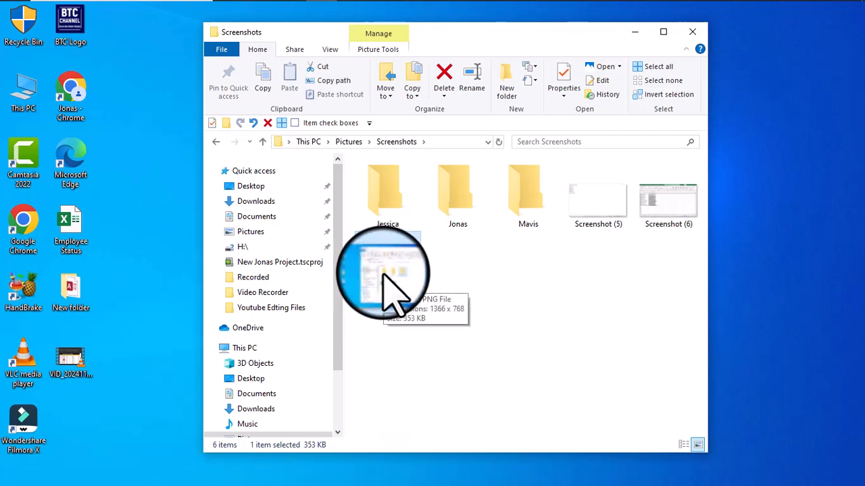
key(alt+Return)
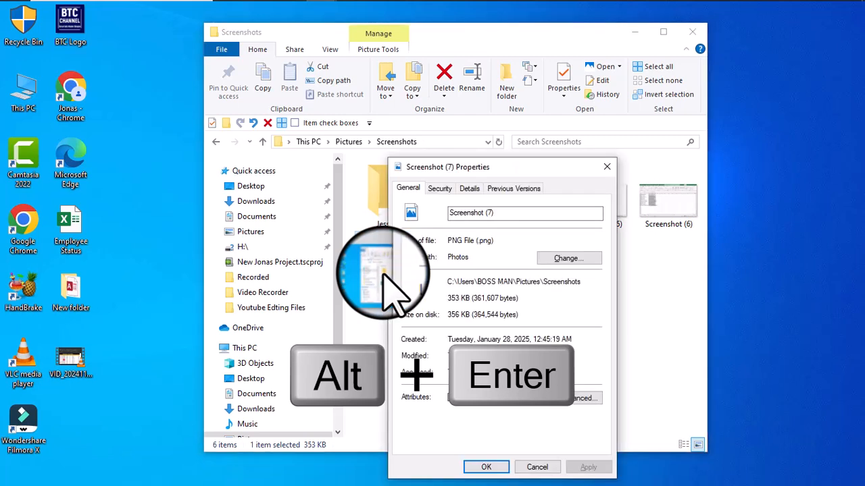
drag(505, 168, 613, 100)
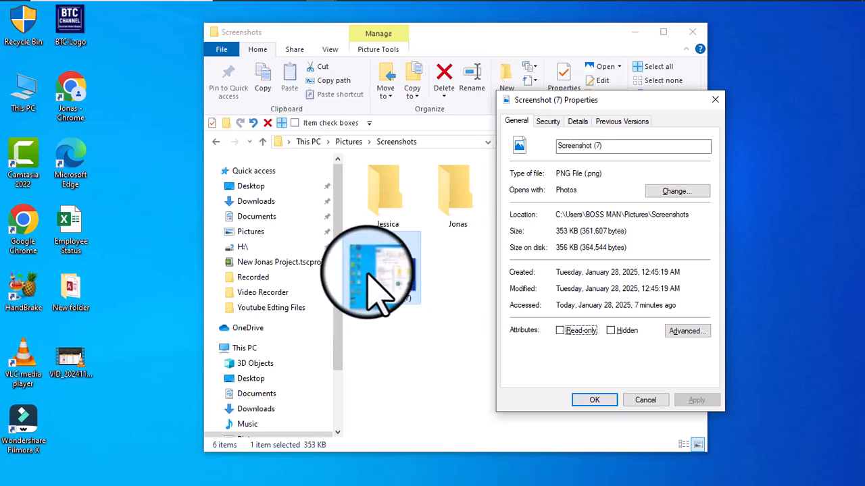
key(Escape)
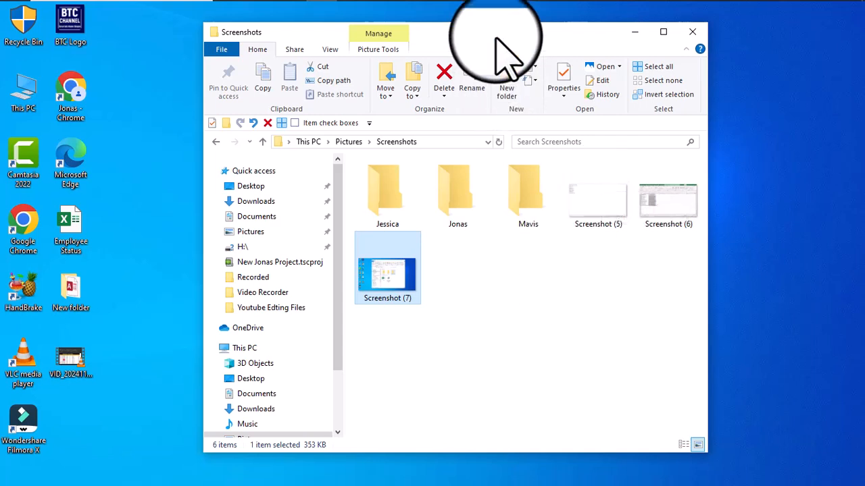
Replace the Screenshots window with a new File Explorer window and briefly activate its Quick access search field.
key(ctrl+w)
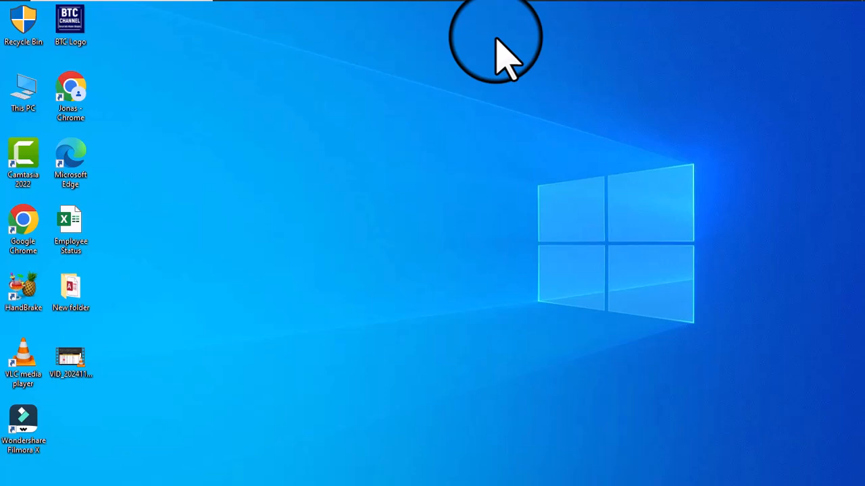
key(super+e)
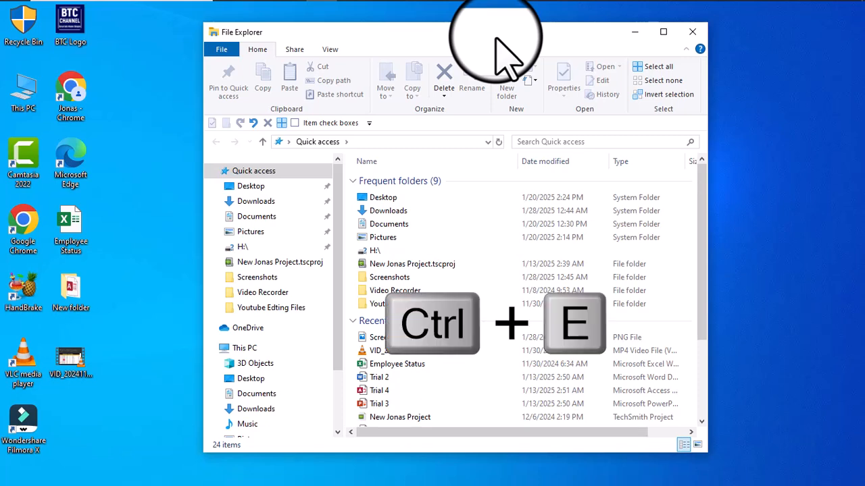
key(ctrl+e)
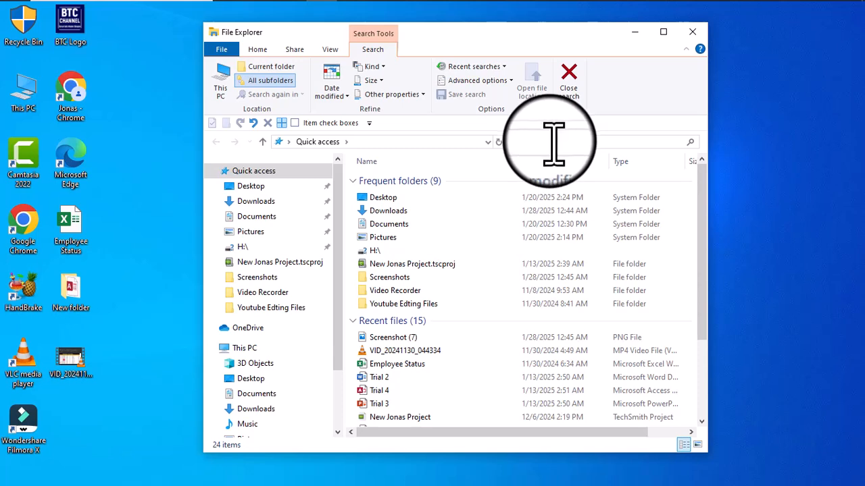
key(Escape)
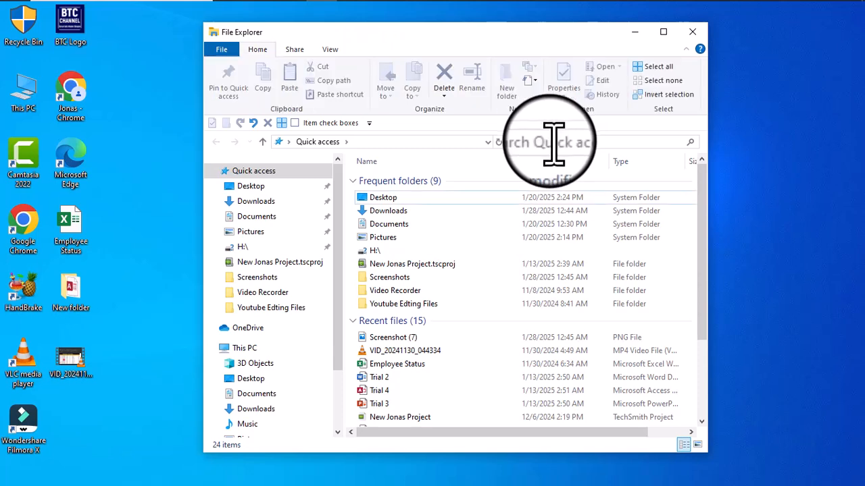
Show and dismiss the Start menu, and do the same with the notification and quick-actions pane.
key(super)
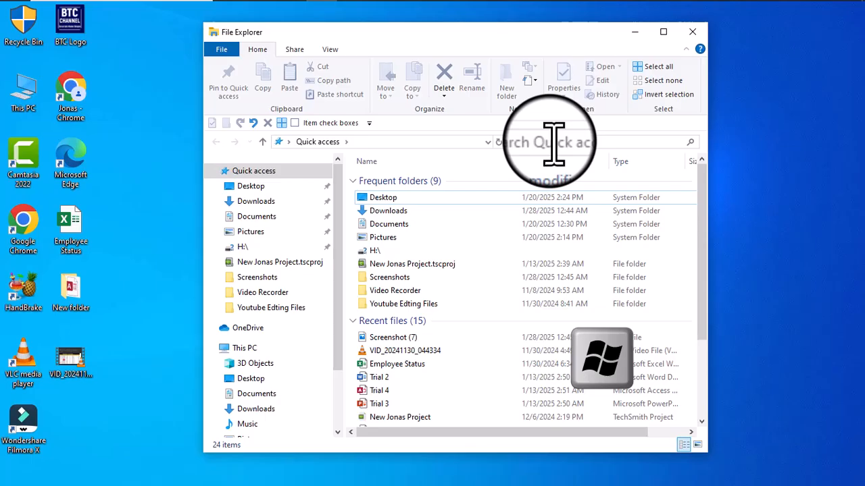
key(super)
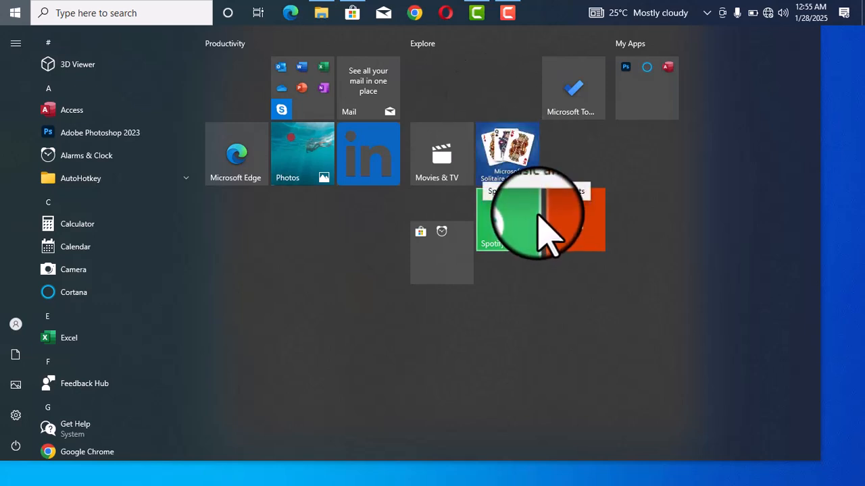
key(super)
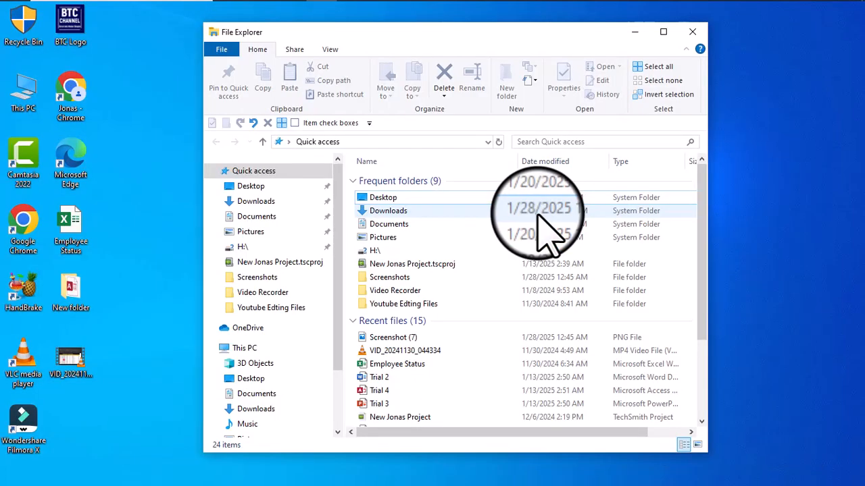
key(super+a)
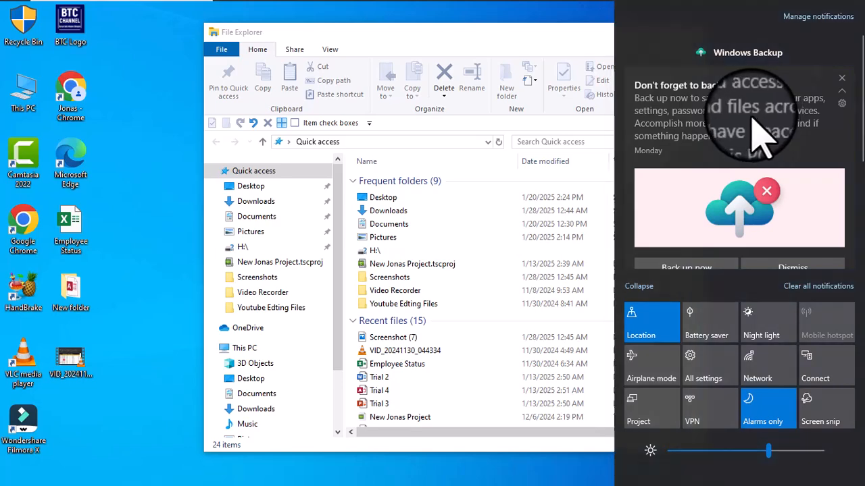
key(super+a)
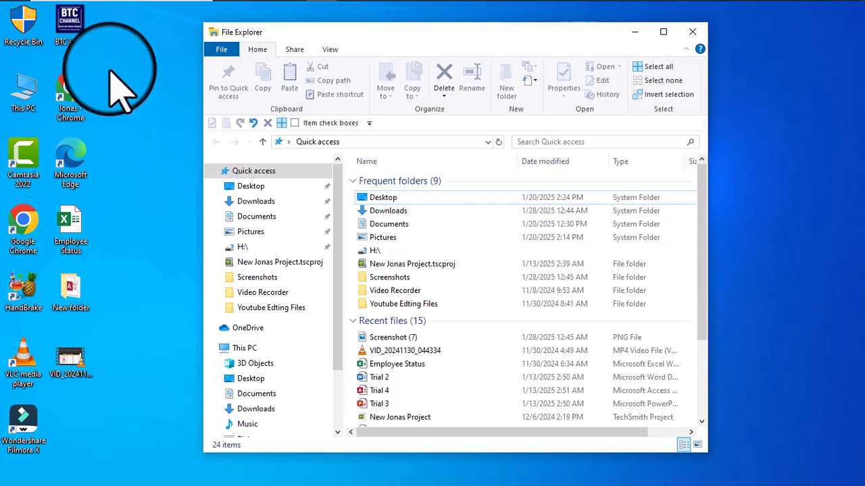
Show the desktop and open a File Explorer window over it.
key(super+d)
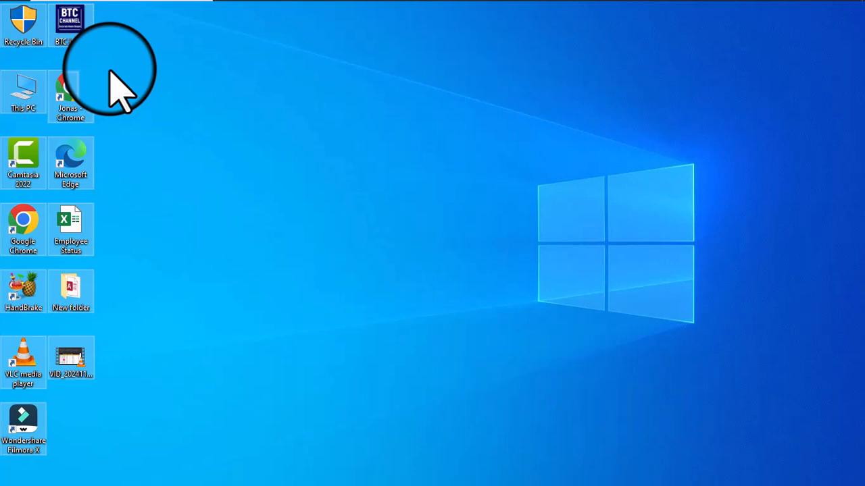
key(super+e)
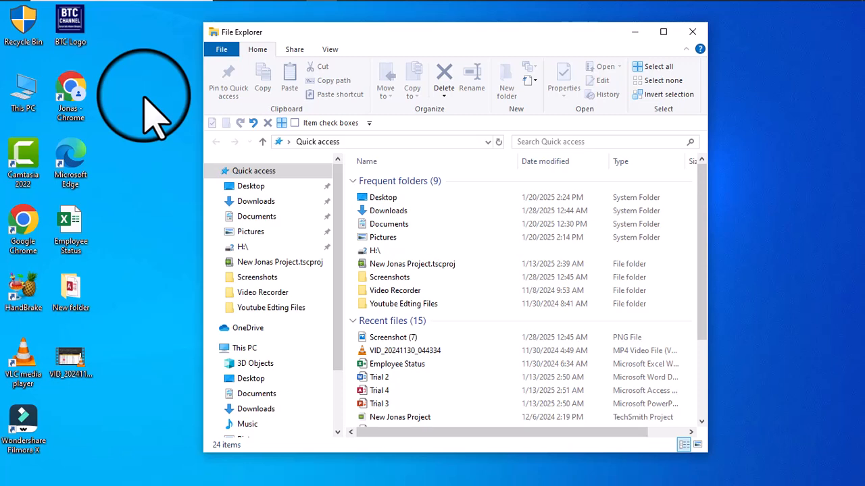
key(super+c)
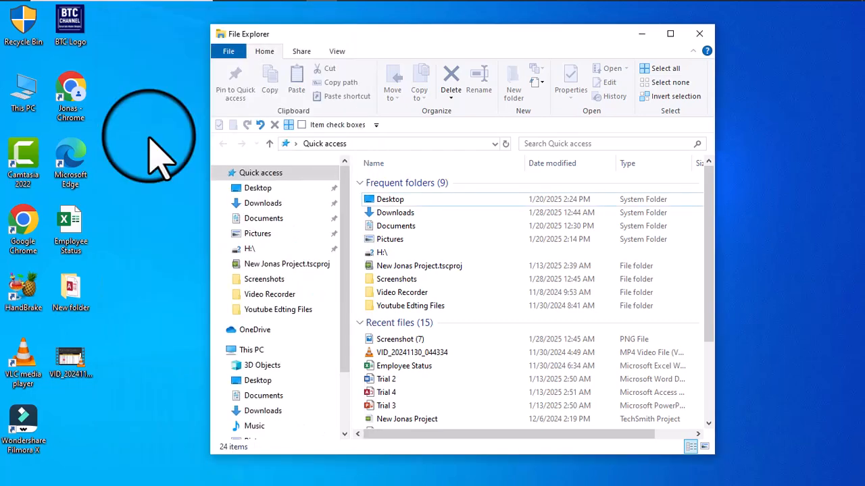
Find Command Prompt by searching Windows for "cmd" and launch it with administrator rights.
key(super)
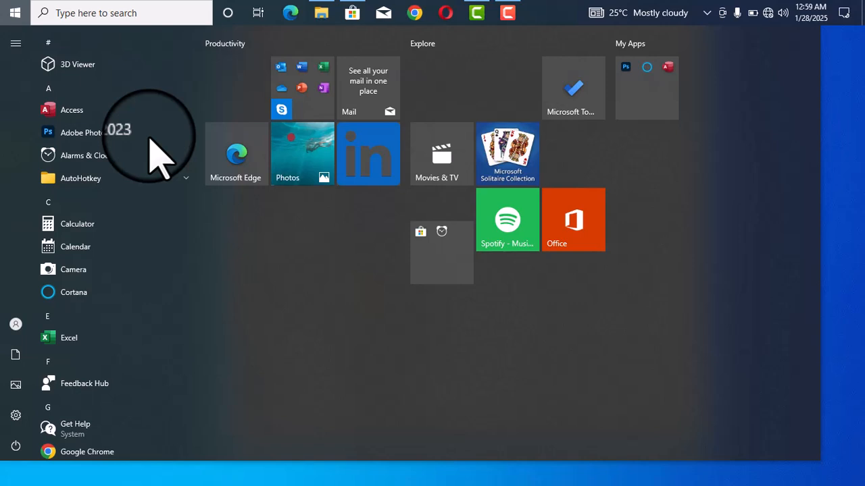
text(cmd)
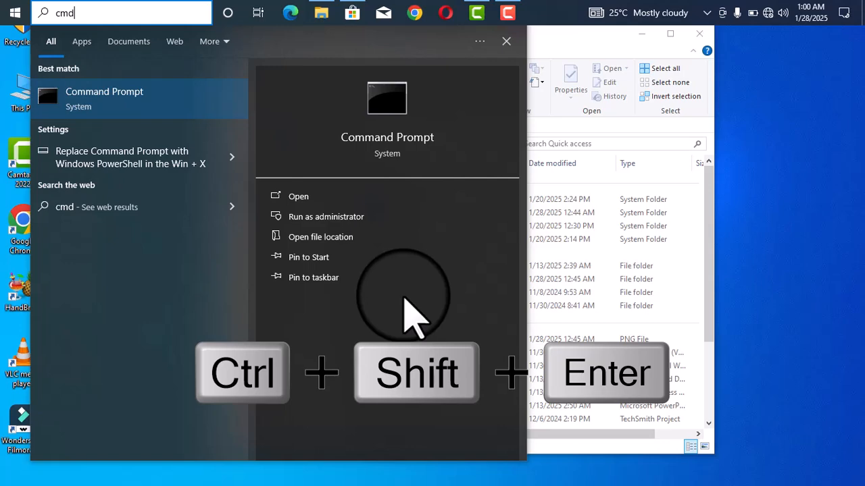
key(ctrl+shift+Return)
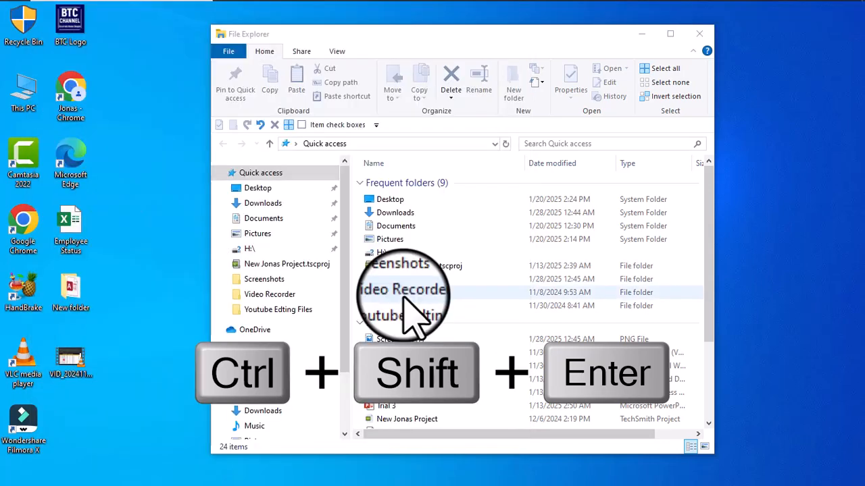